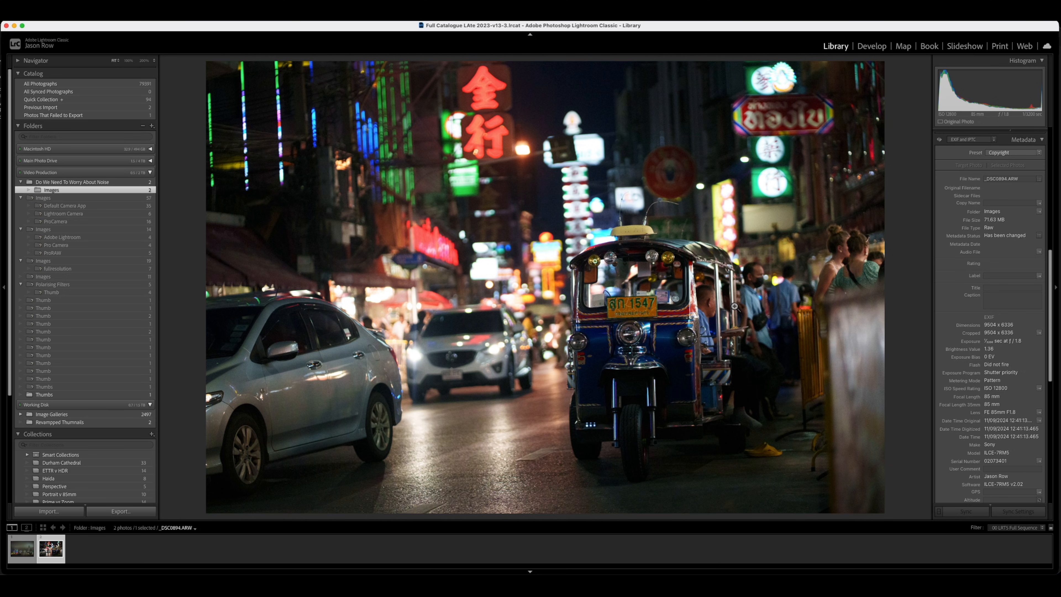
Step: Compare the noise in the tuk-tuk and Hong Kong skyline photos side by side, zoomed in on the tuk-tuk and the lit buildings
click(706, 303)
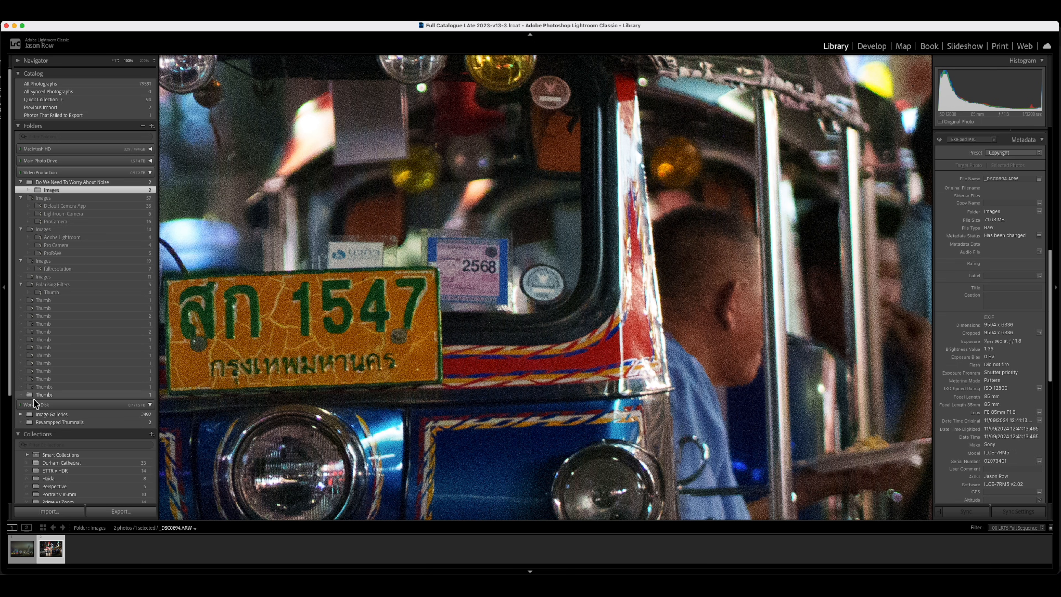
super+click(19, 557)
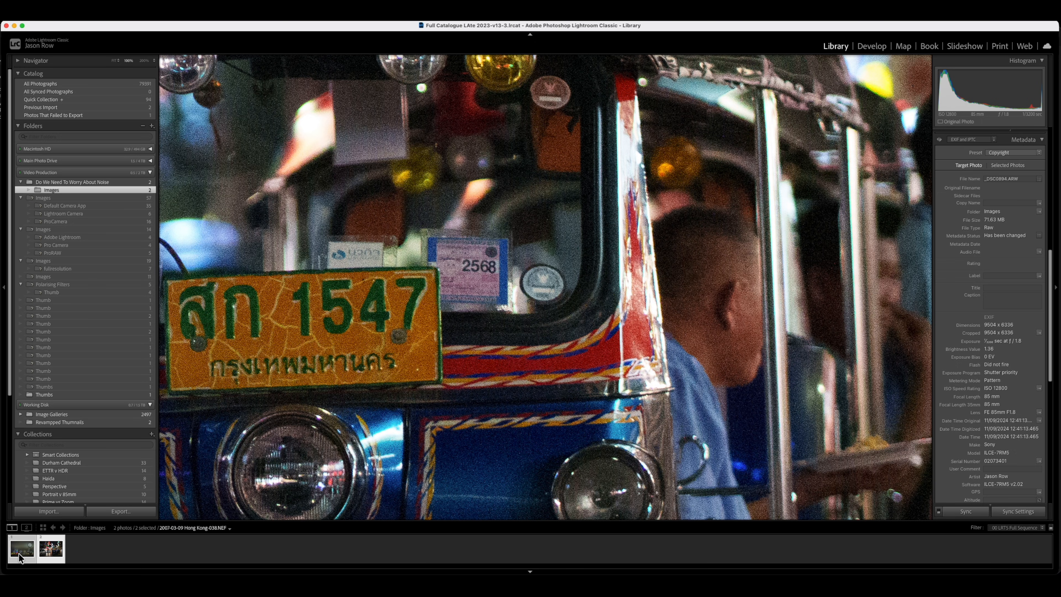
key(c)
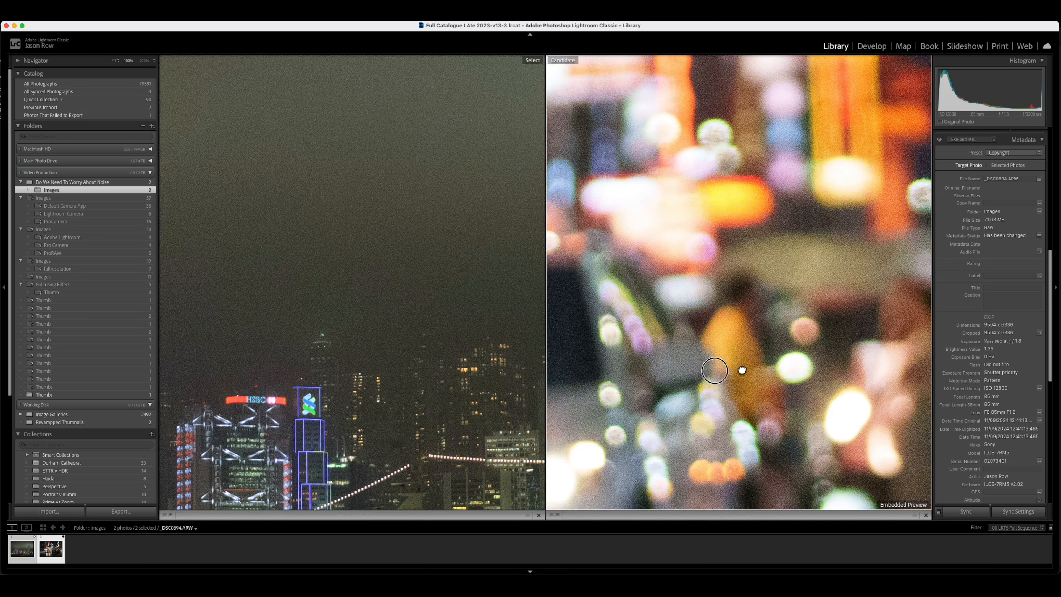
drag(739, 360, 718, 381)
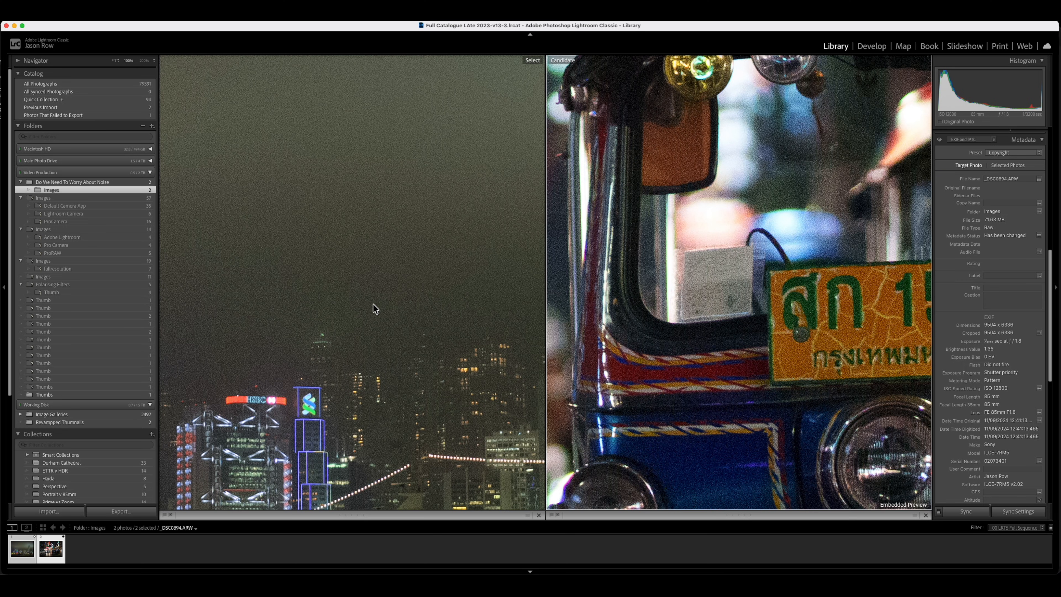
drag(467, 388, 422, 277)
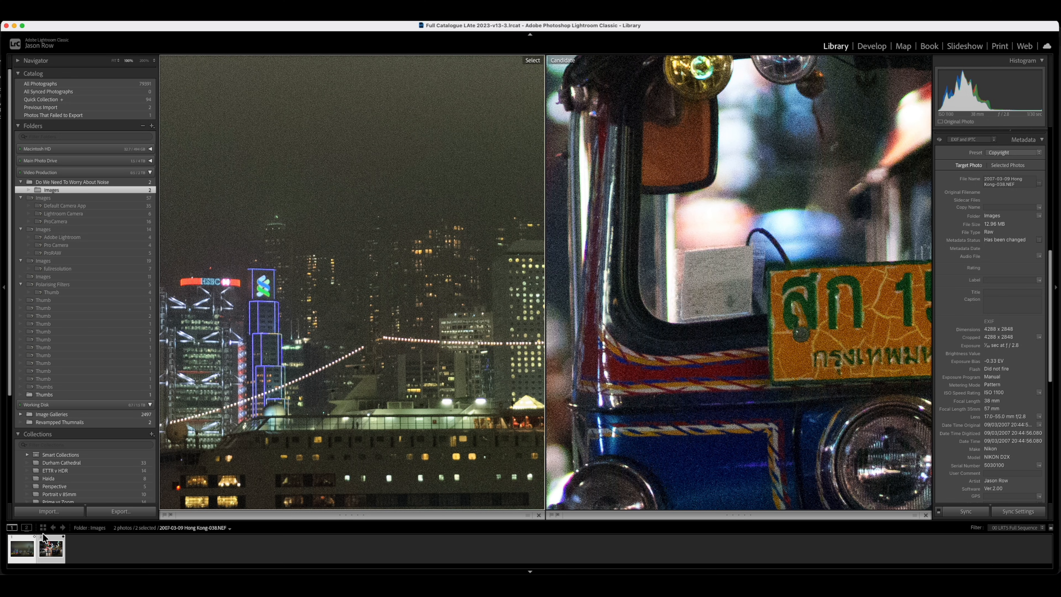
Step: Leave the comparison, open the tuk-tuk photo _DSC0894.ARW for developing and apply Denoise to it
key(super+d)
key(g)
double_click(538, 230)
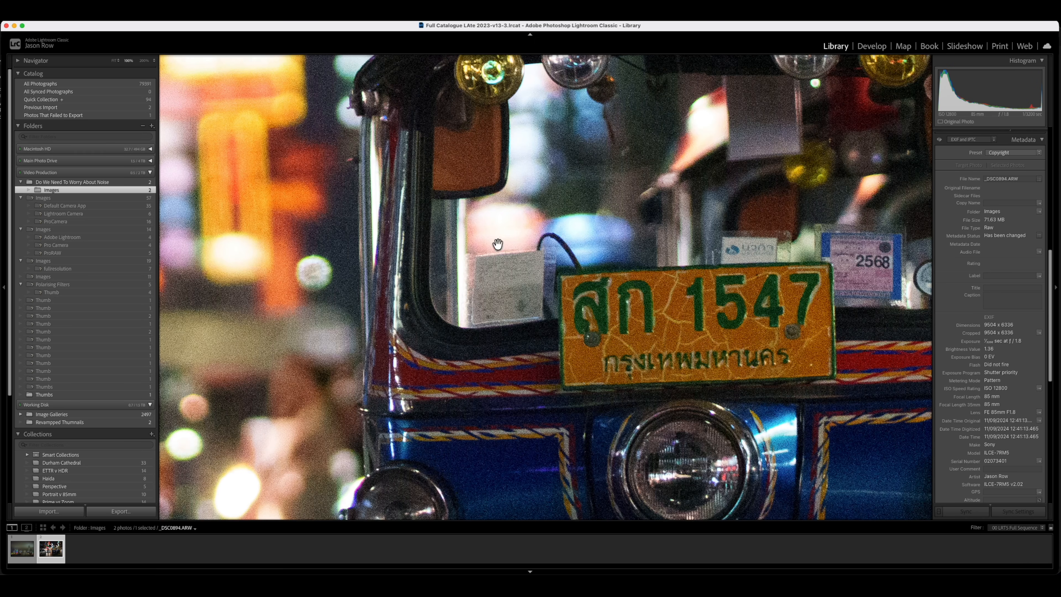
click(652, 268)
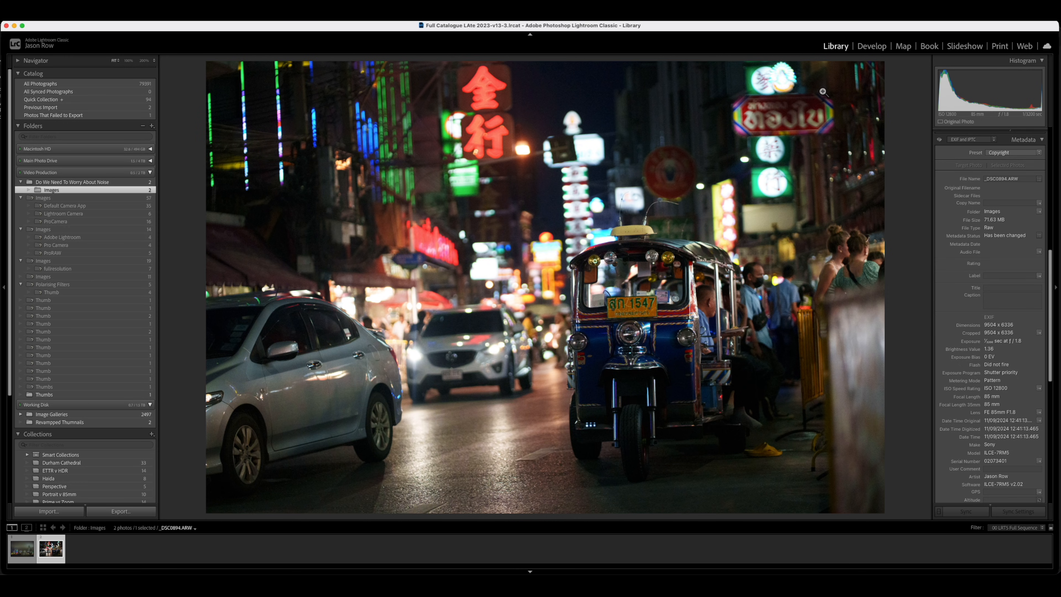
click(873, 46)
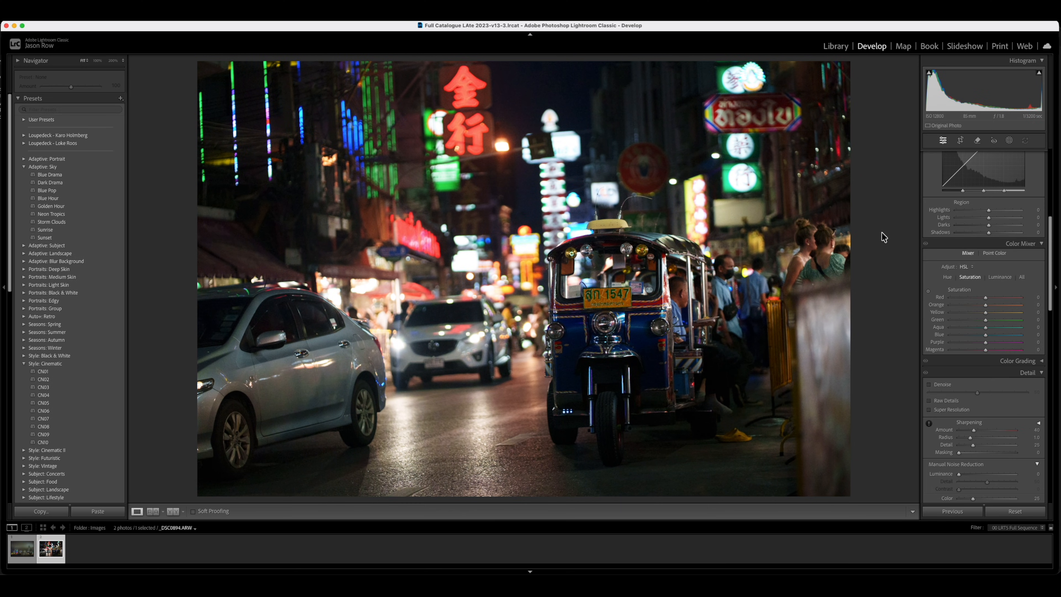
scroll(947, 290, down, 5)
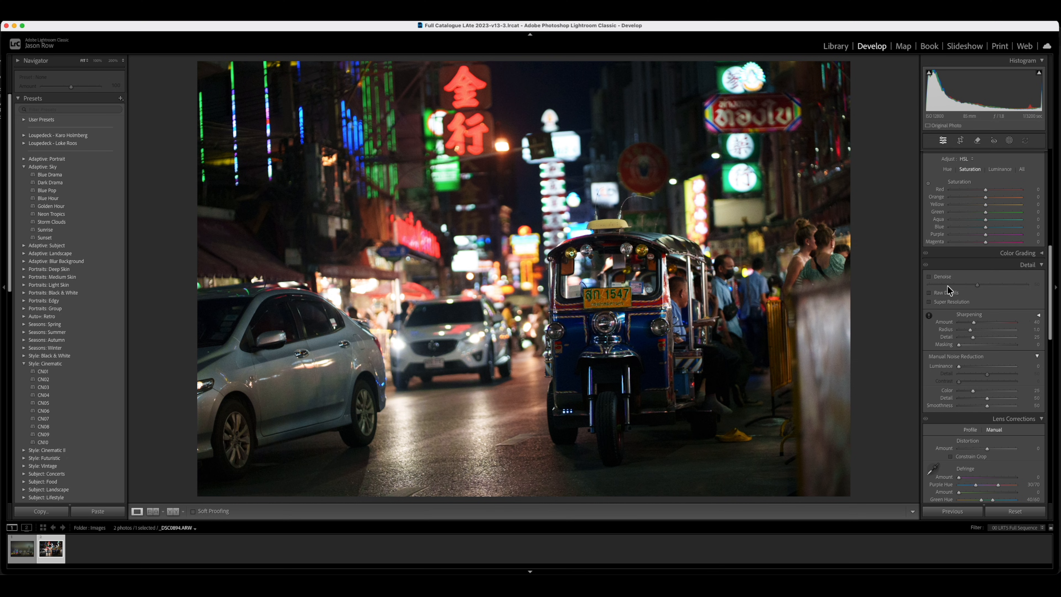
click(928, 277)
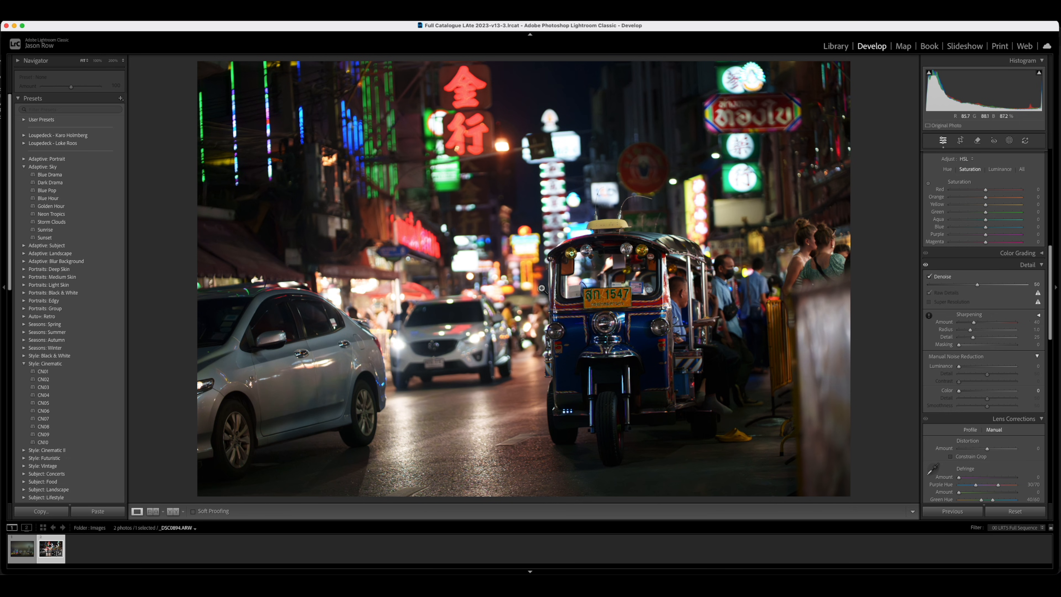
Step: Inspect the denoised tuk-tuk photo at 100% around the number plate and seated man, toggling Denoise off and on to compare
click(619, 295)
drag(774, 296, 683, 287)
drag(780, 291, 644, 261)
drag(305, 245, 470, 222)
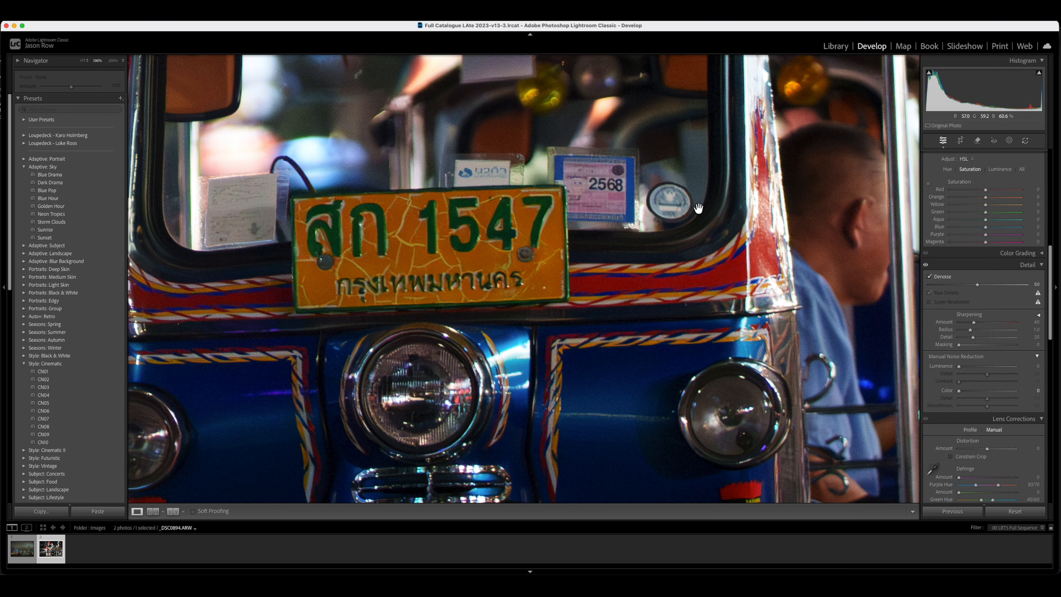
drag(704, 178, 703, 257)
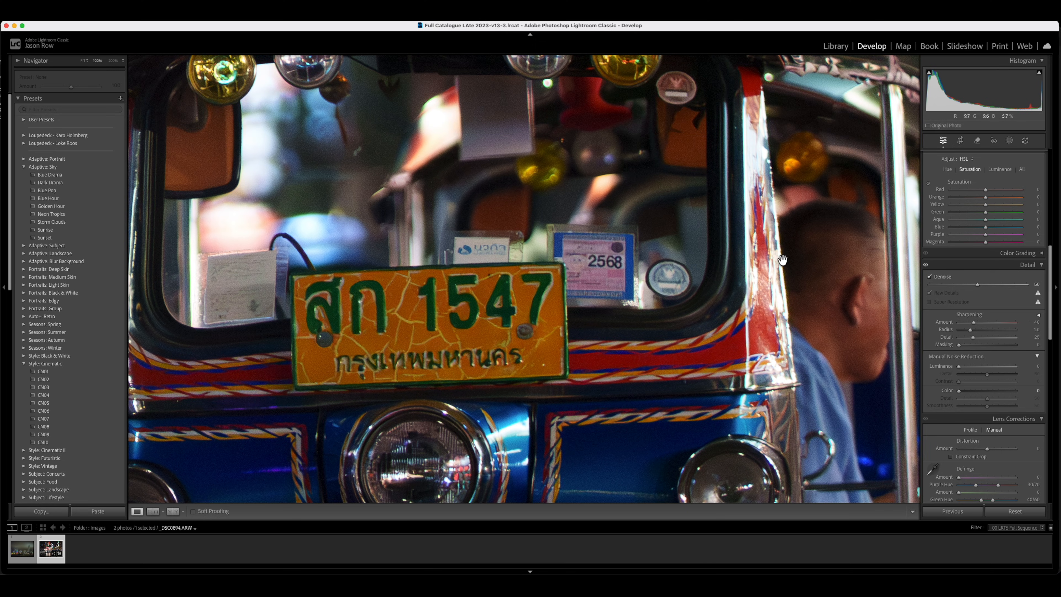
scroll(685, 293, down, 3)
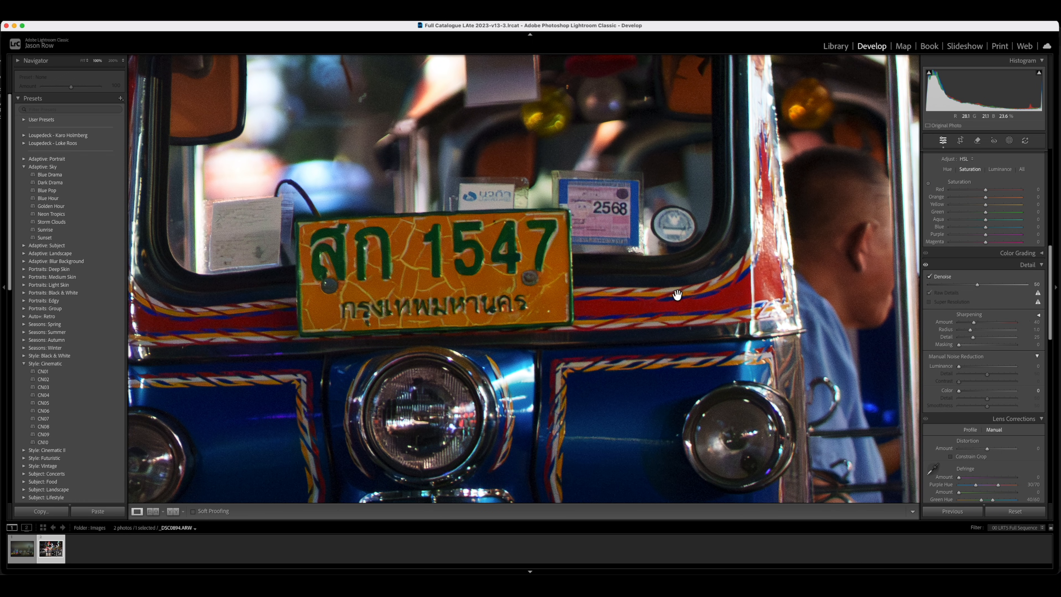
click(929, 276)
click(929, 276)
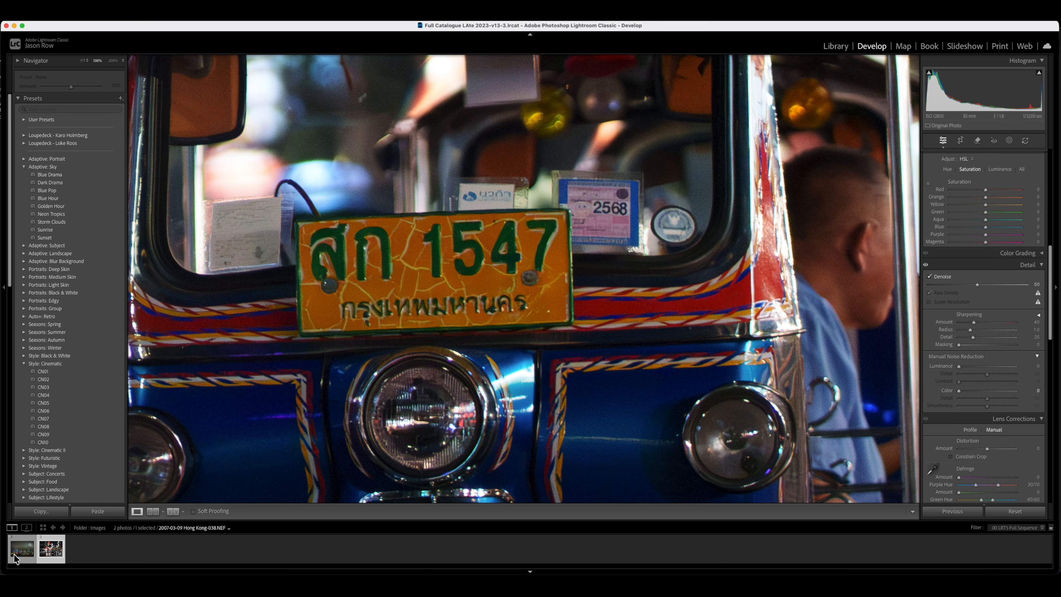
Step: Zoom in on the skyline and cruise ship in the 2007 Hong Kong photo and apply Denoise to it
click(27, 553)
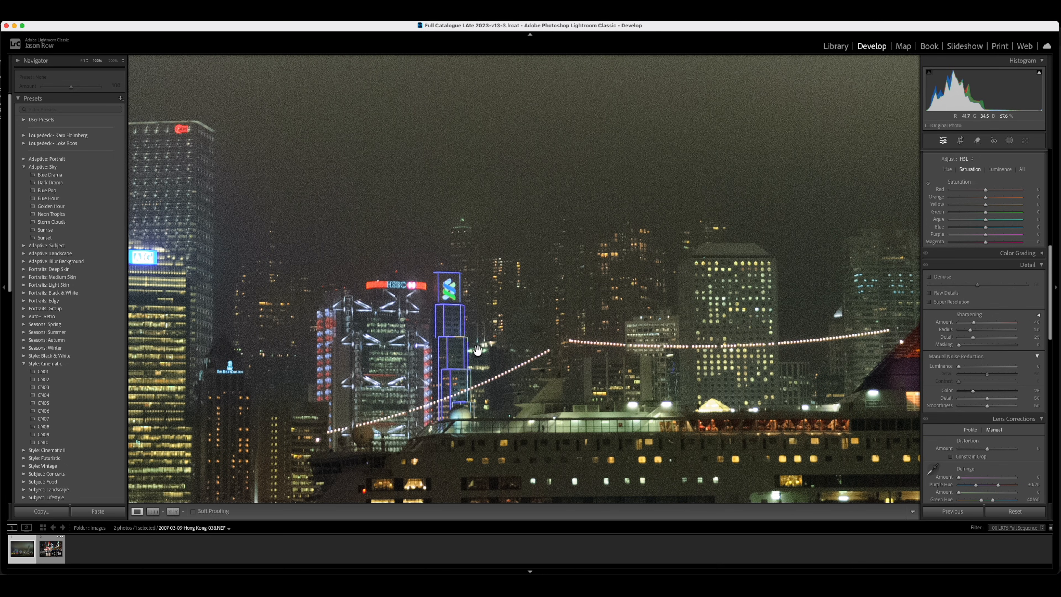
click(478, 351)
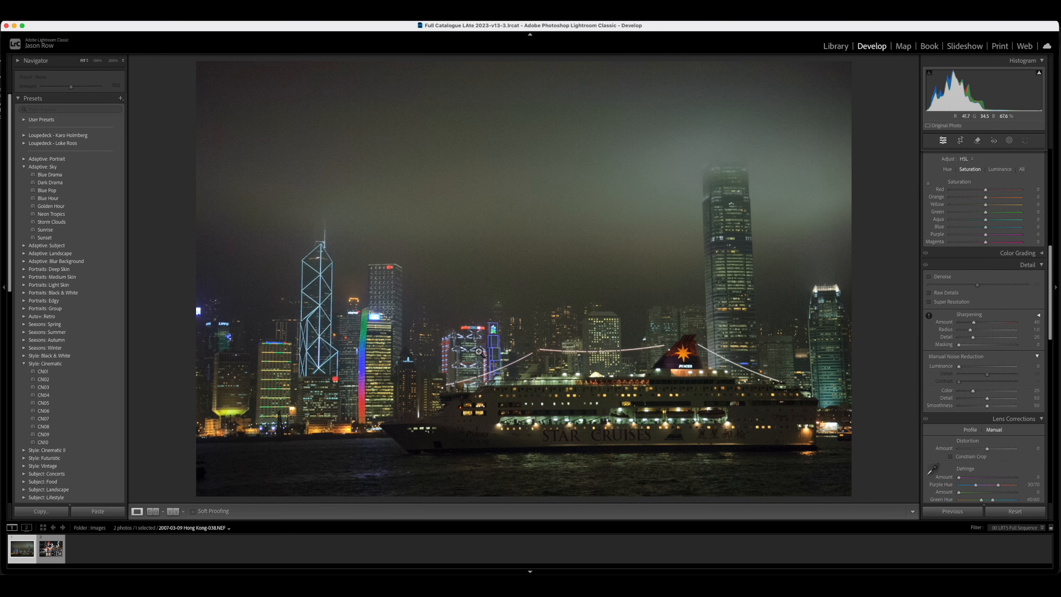
click(545, 318)
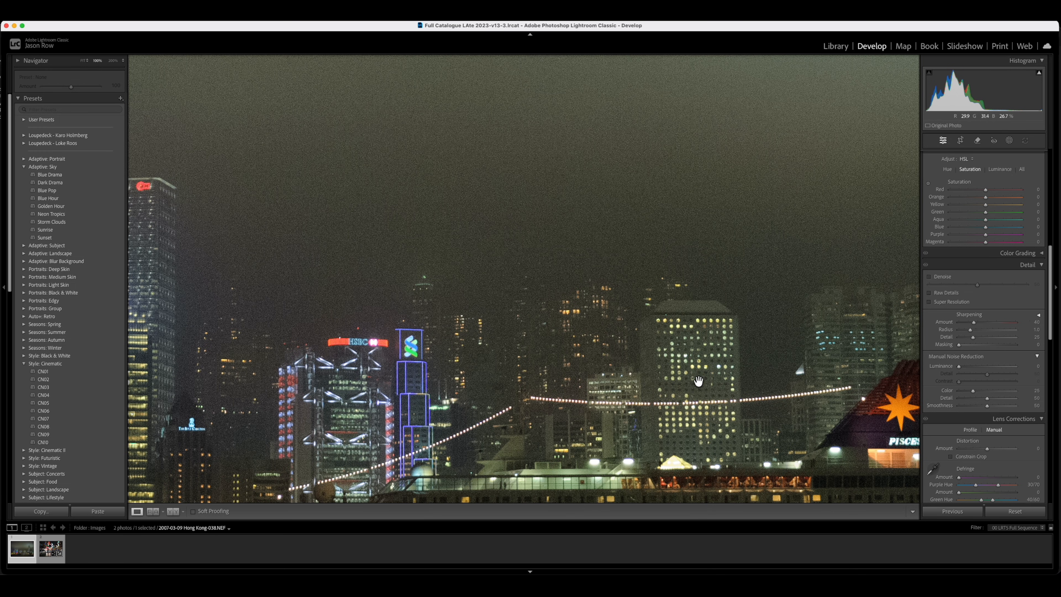
drag(697, 382, 648, 265)
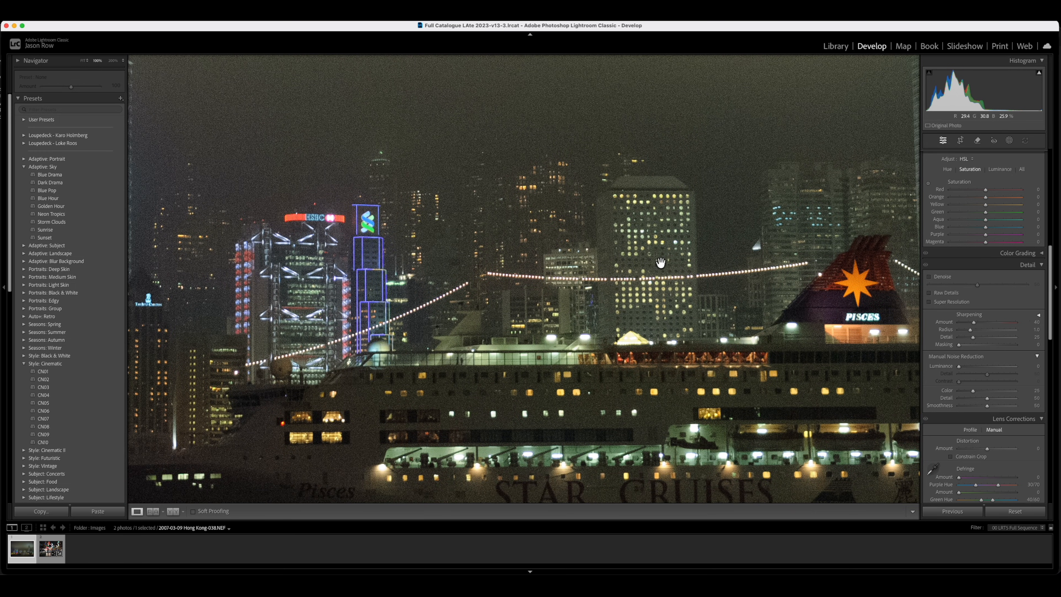
click(930, 278)
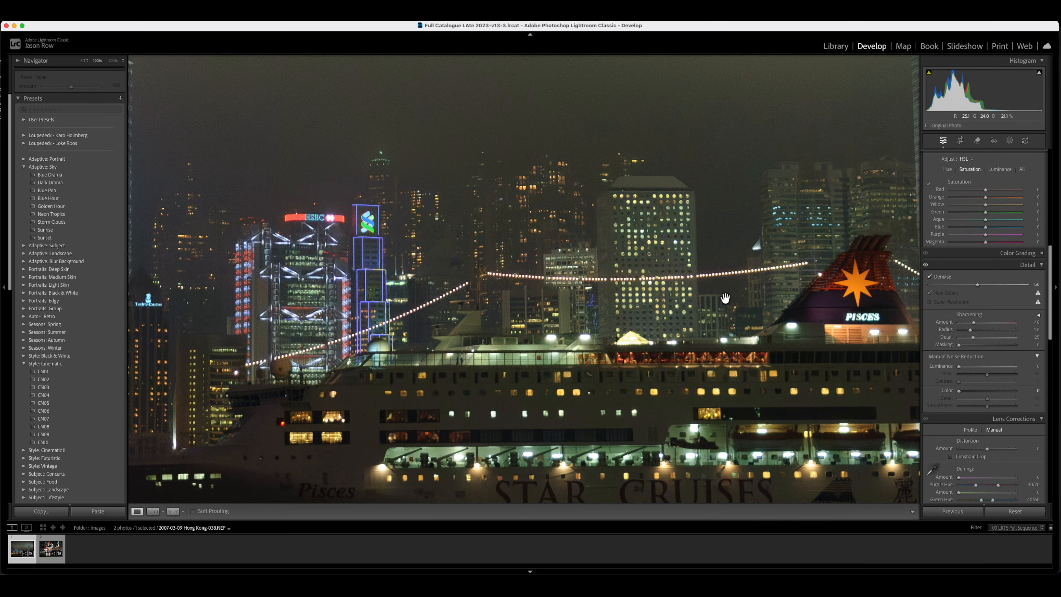
Step: Inspect the denoised Hong Kong photo's ship, water, buildings and sky at 100%, toggling Denoise off and on to compare
drag(742, 367, 623, 287)
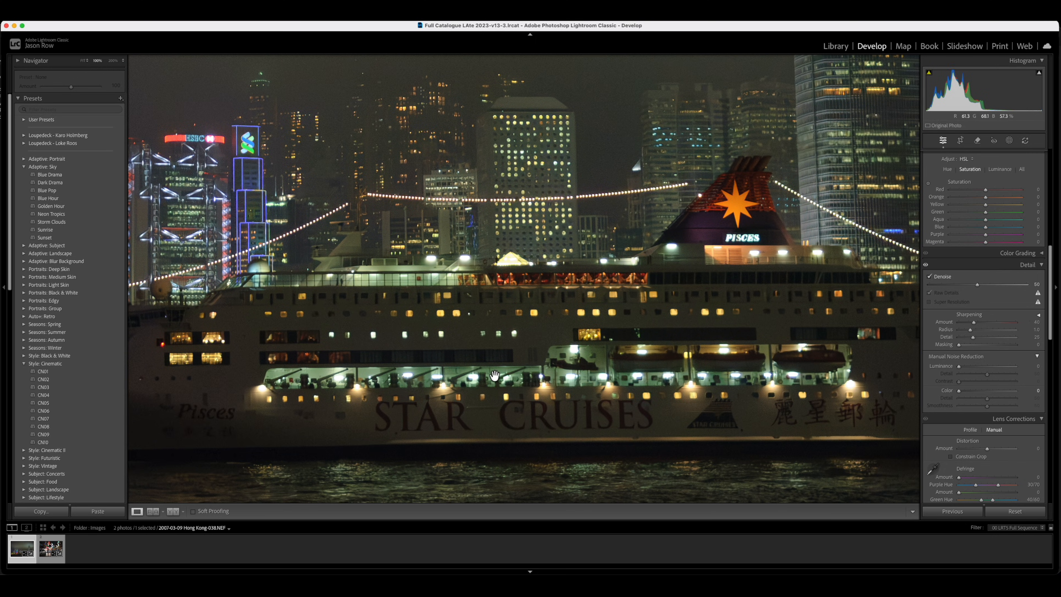
drag(495, 377, 491, 334)
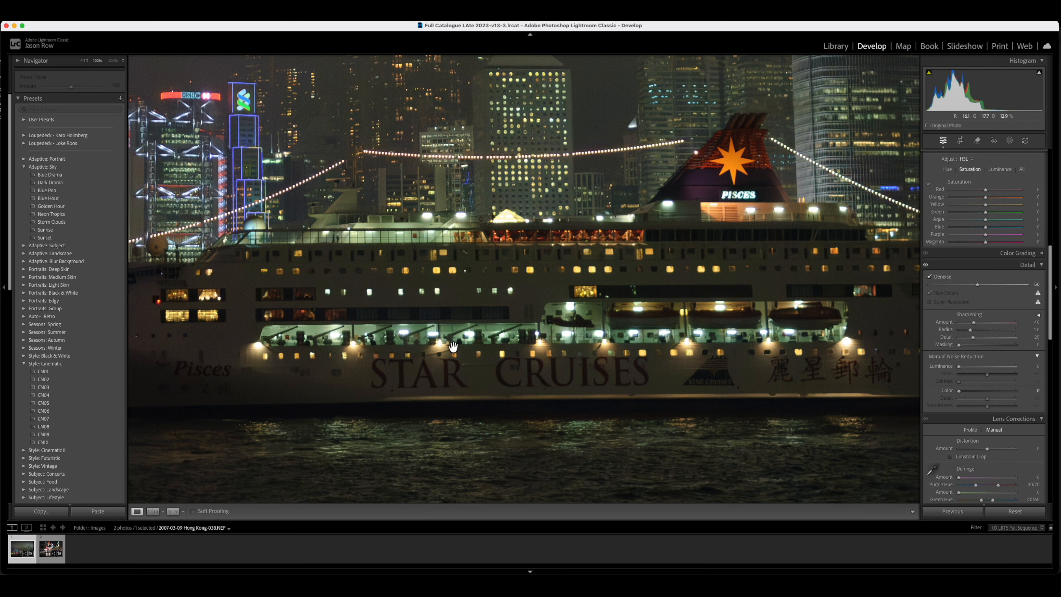
drag(543, 233, 536, 375)
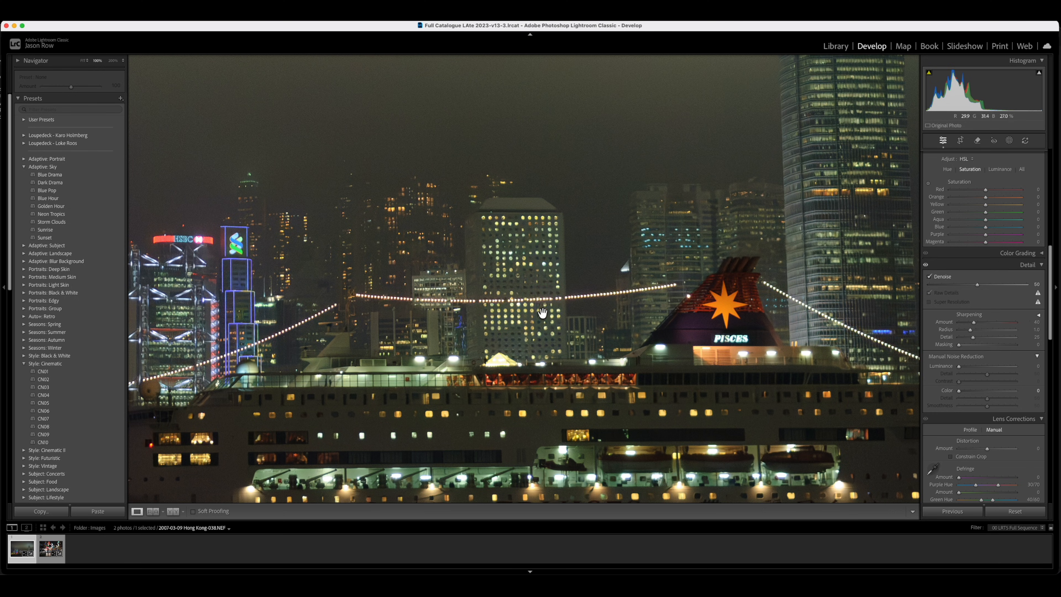
drag(549, 251, 537, 339)
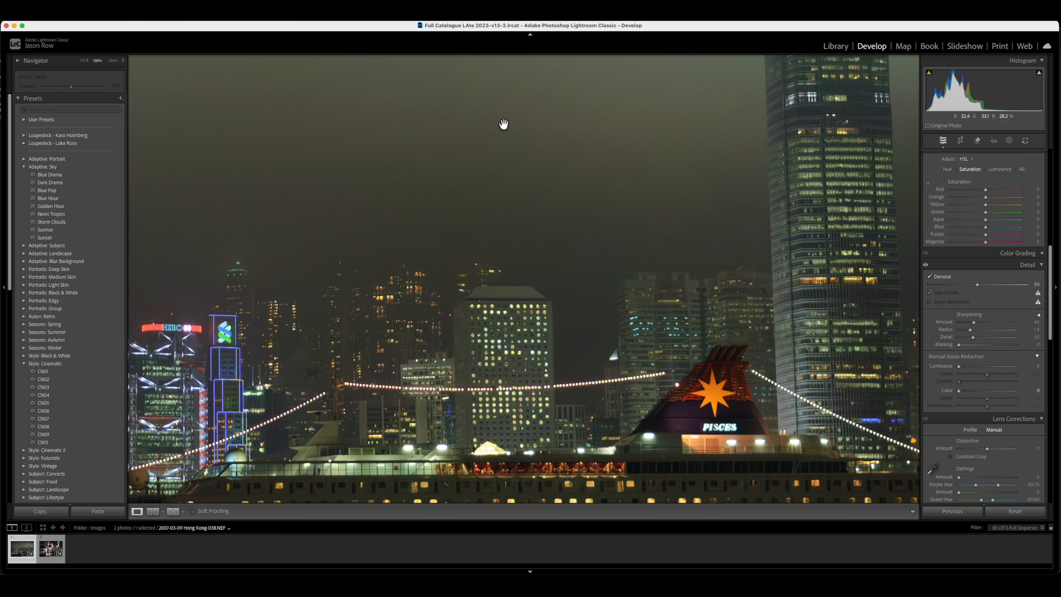
drag(478, 296, 500, 209)
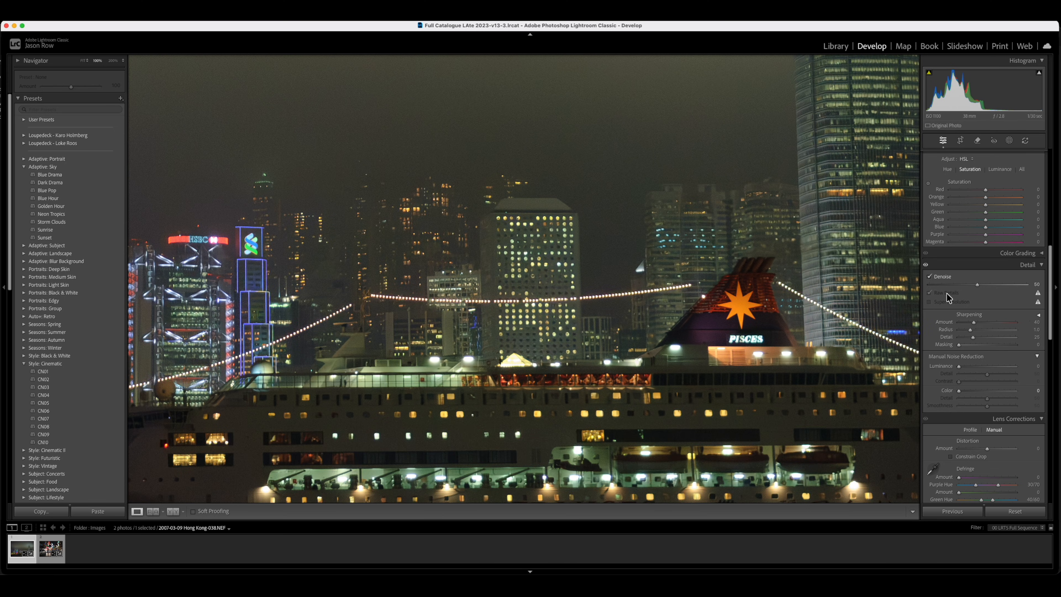
click(929, 276)
click(930, 276)
Step: Switch to DxO PureRAW 5 and add _DSC0894.ARW and the 2007 Hong Kong raw file from the Images folder to the lightbox
click(733, 569)
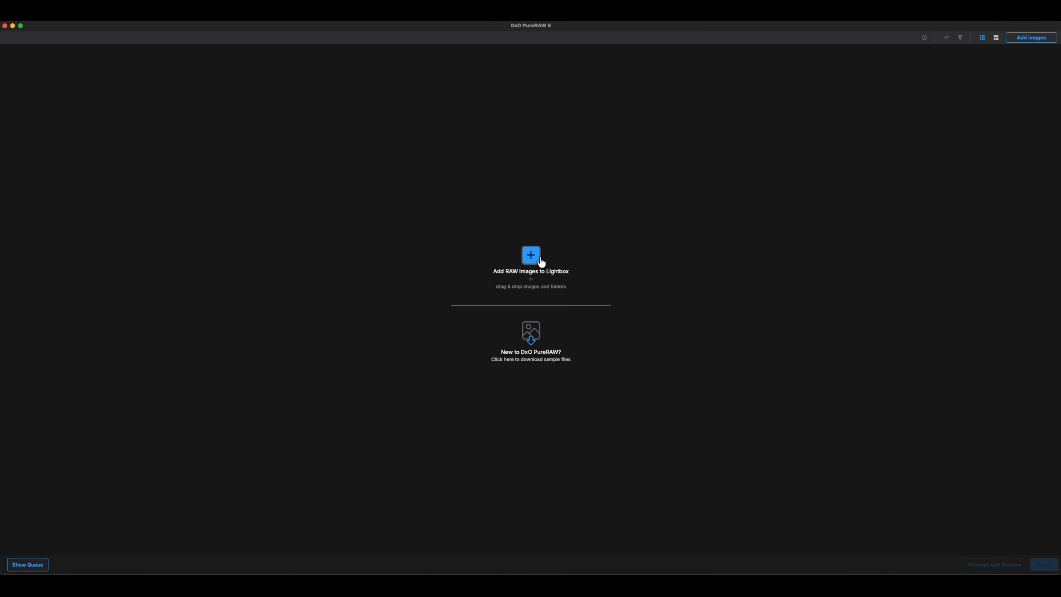
click(538, 261)
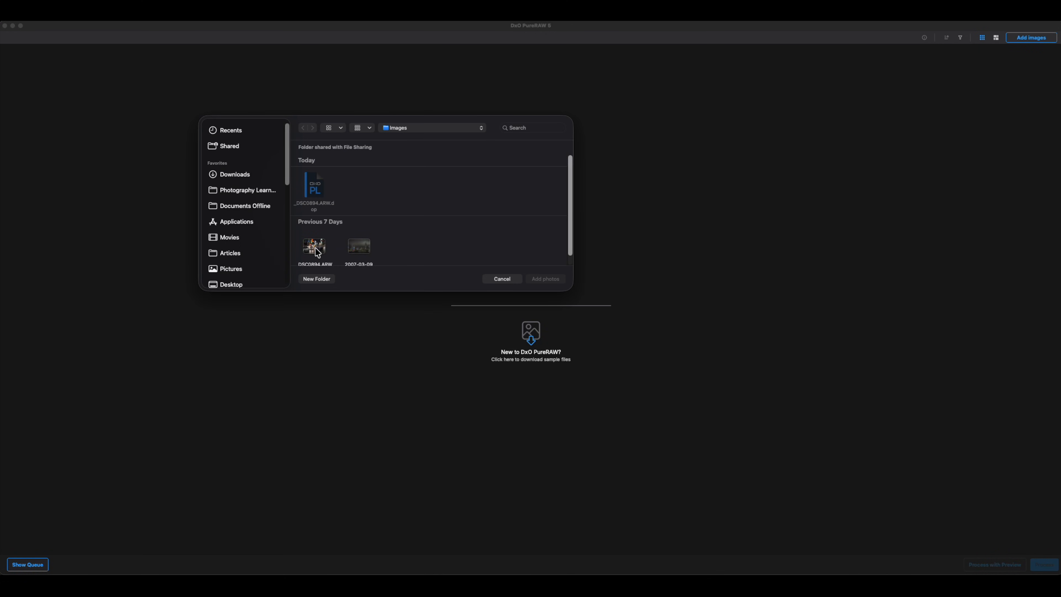
click(319, 250)
shift+click(360, 248)
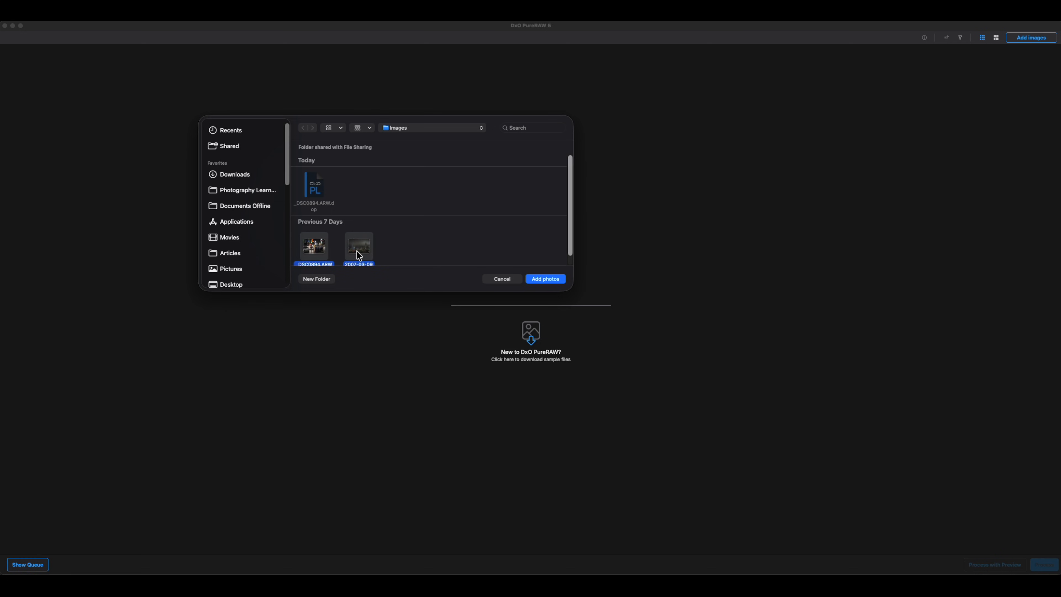
click(547, 279)
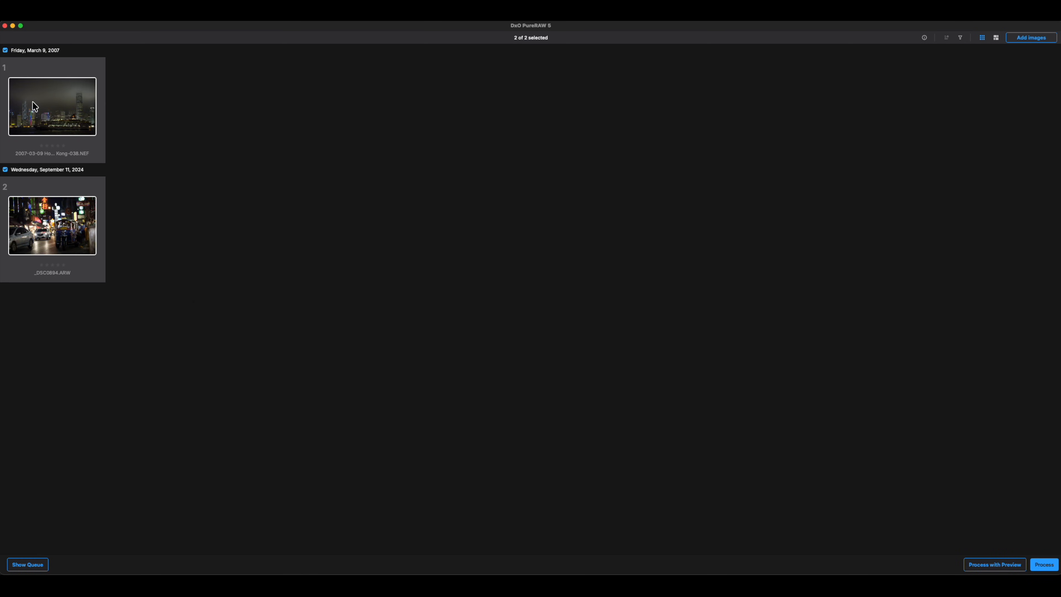
Step: View both added photos individually and examine the tuk-tuk photo's noise at 100% around the windscreen and seated man
double_click(42, 218)
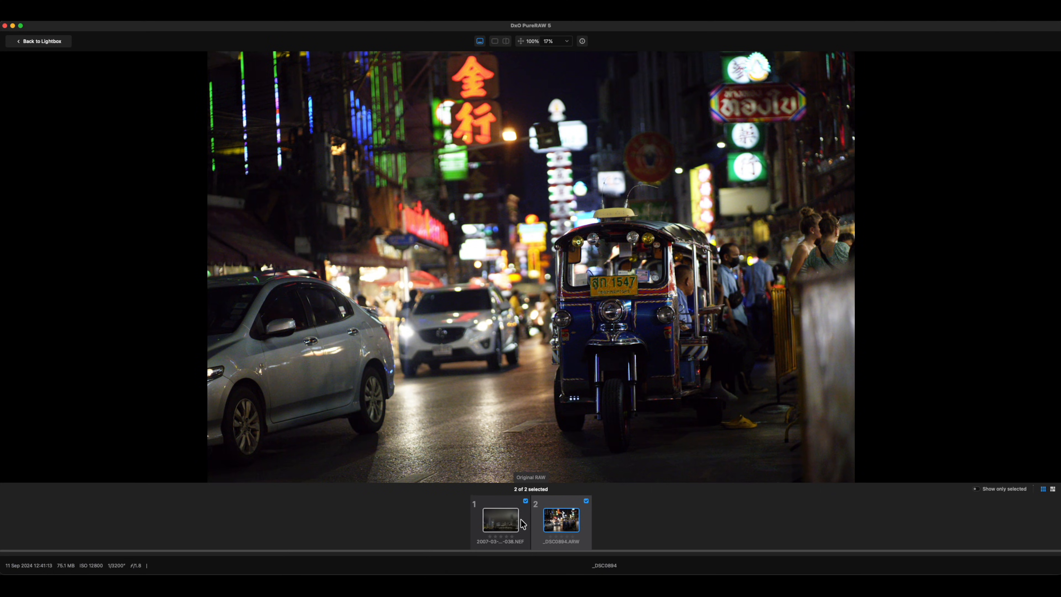
click(501, 520)
click(571, 522)
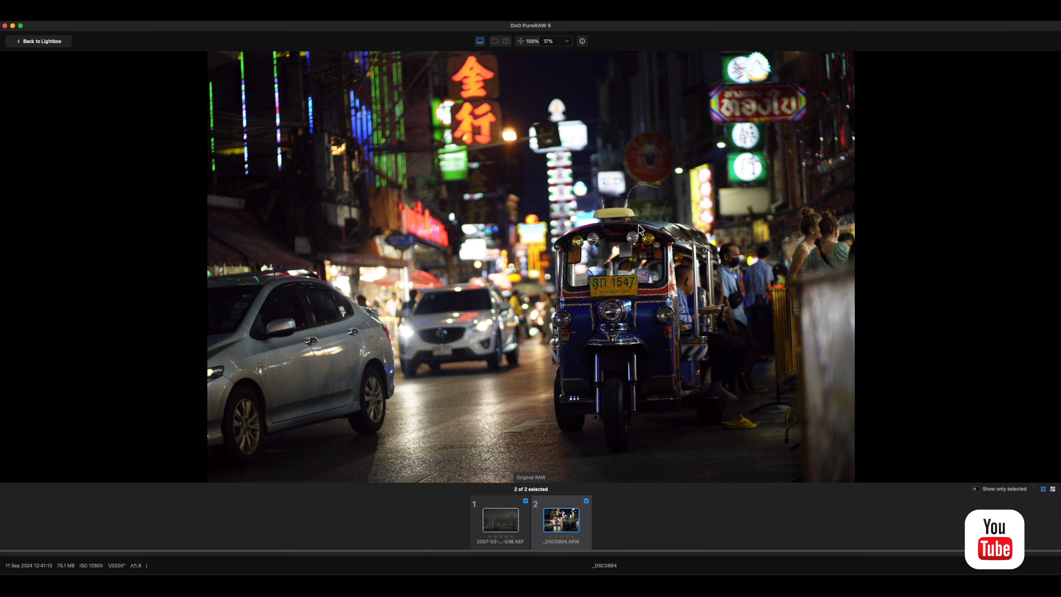
click(533, 41)
drag(814, 292, 538, 236)
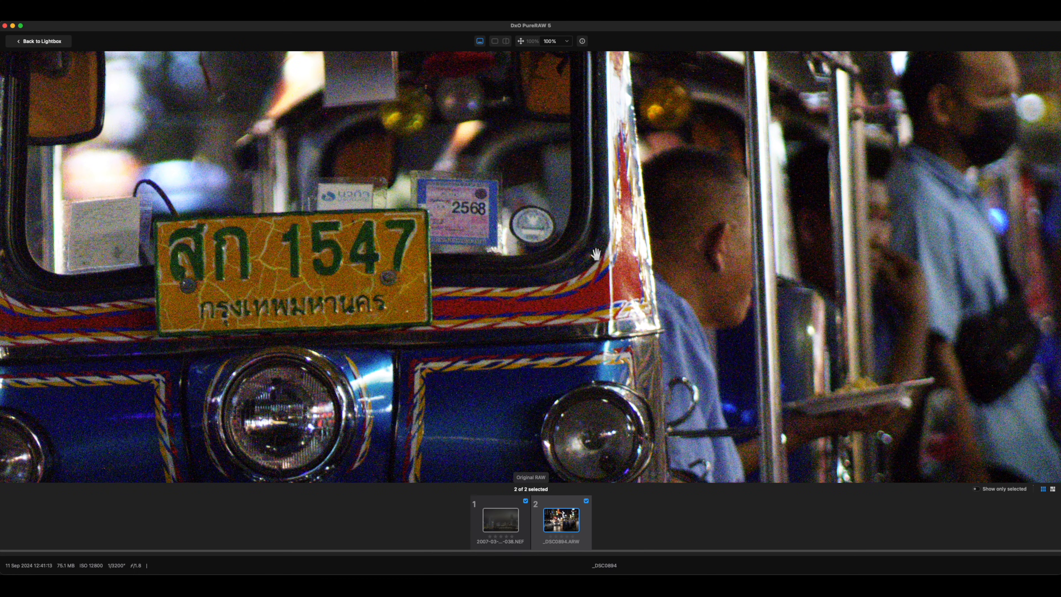
Step: Open the process settings for the two selected raw files and choose the DeepPRIME 3 - DNG preset
right_click(547, 241)
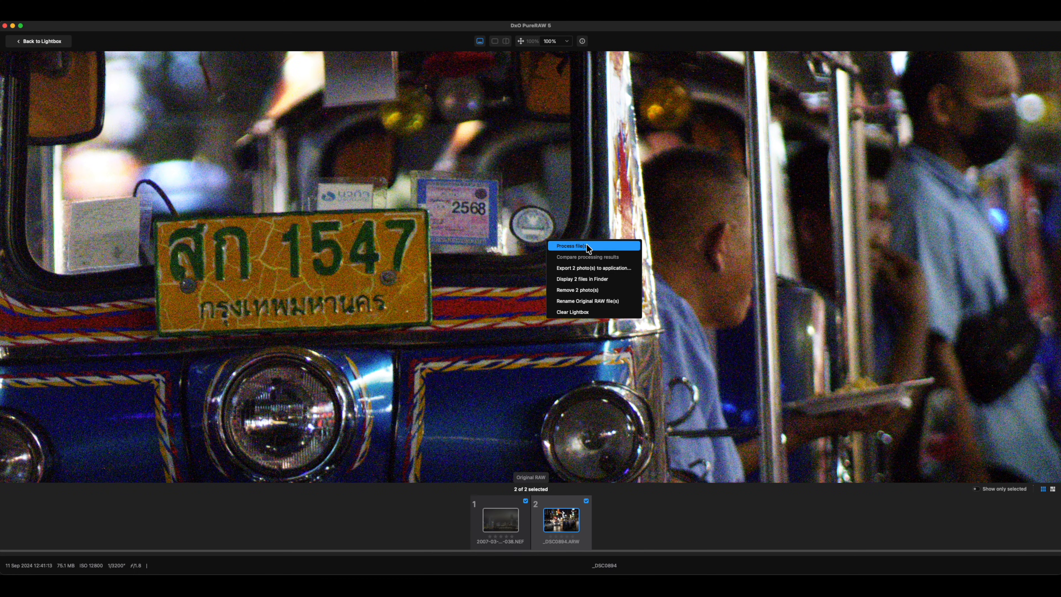
click(608, 247)
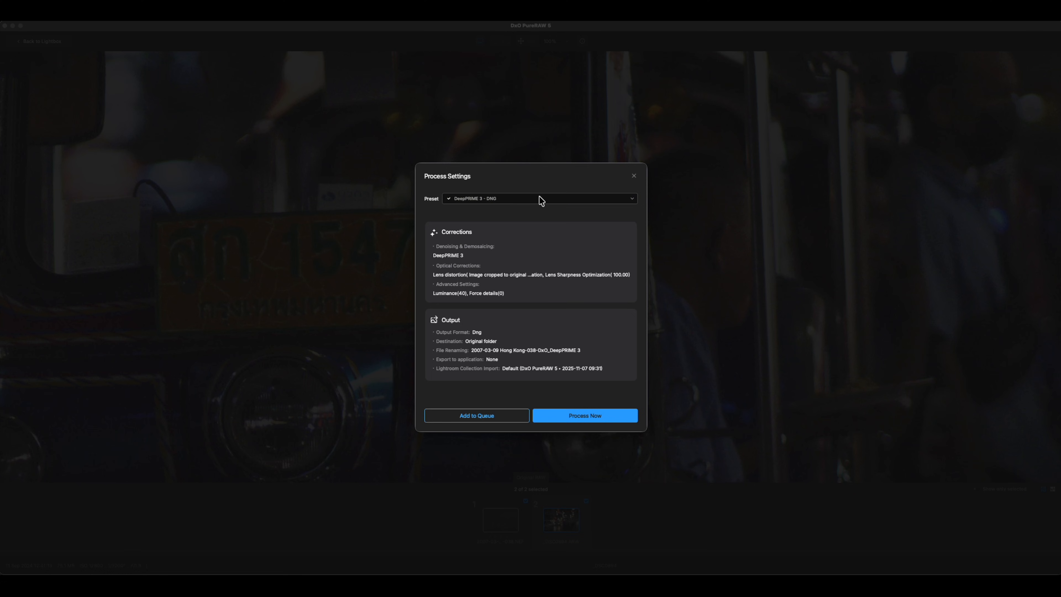
click(564, 197)
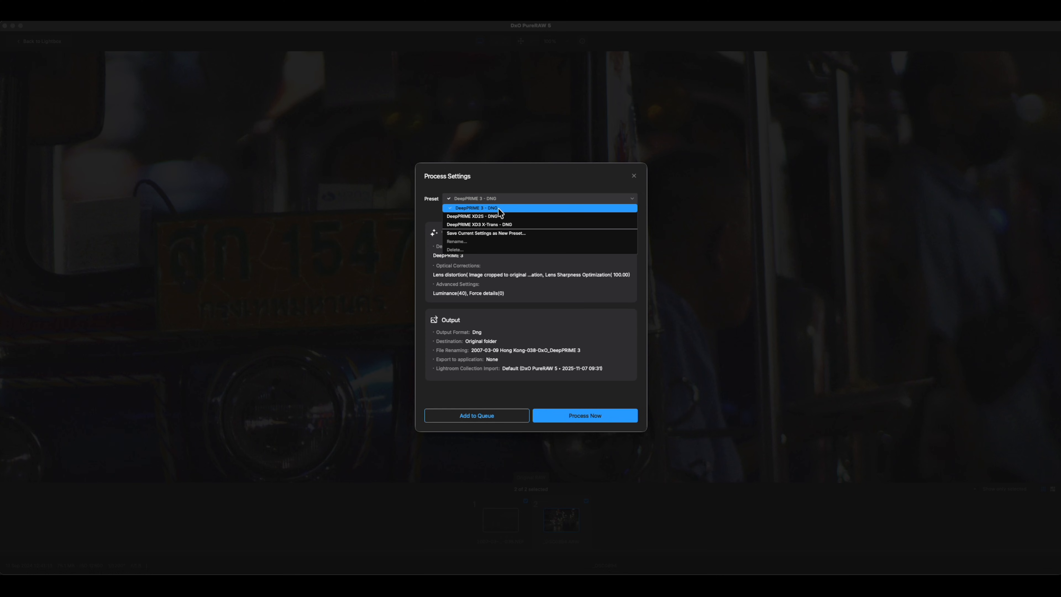
click(500, 209)
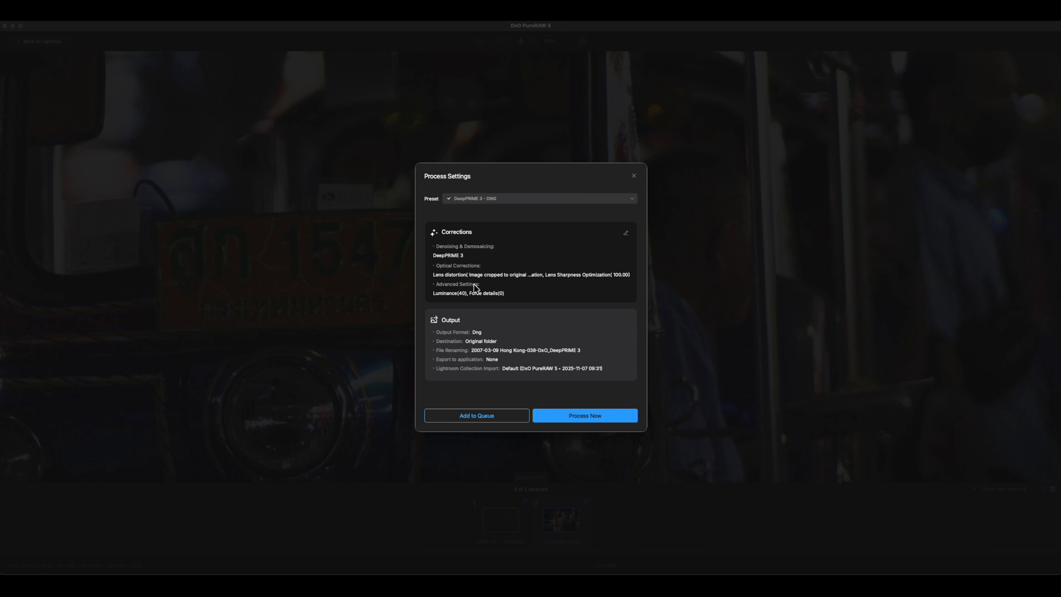
Step: Process both raw files immediately with the DeepPRIME 3 - DNG preset and open the processed results for viewing
click(581, 417)
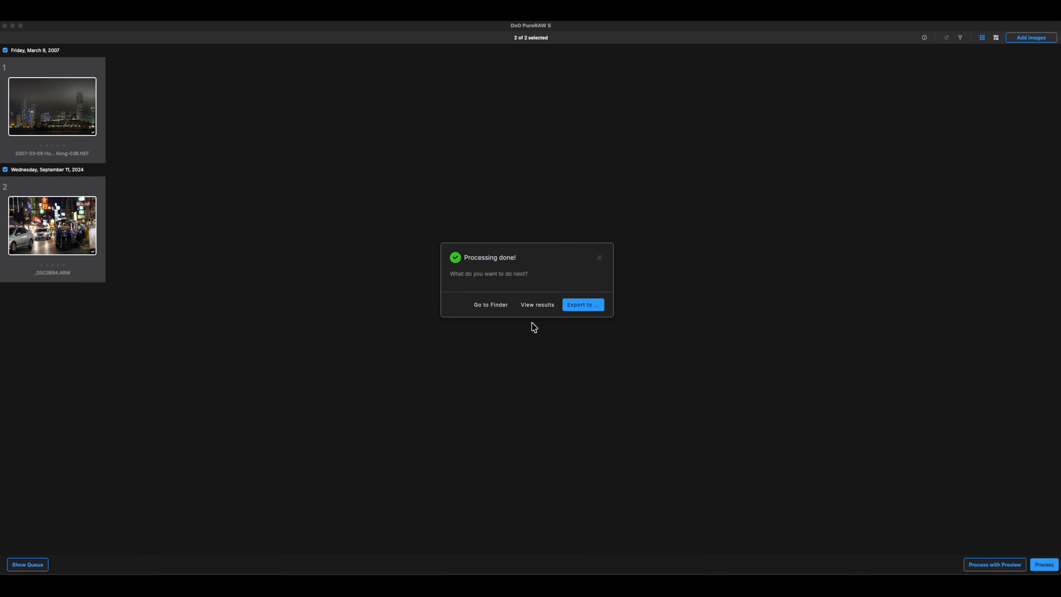
click(535, 306)
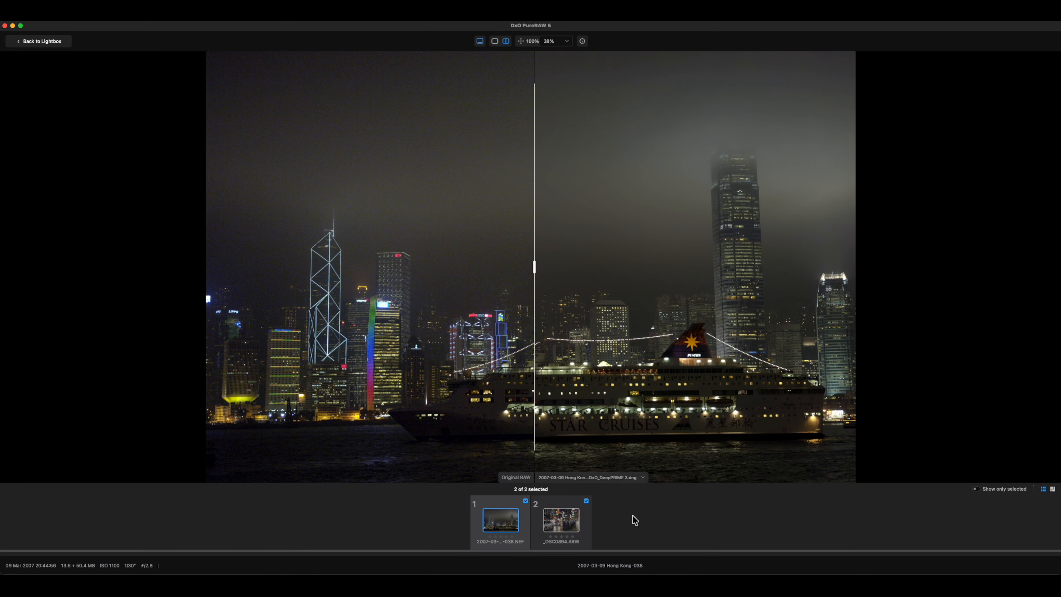
Step: Compare the original and DeepPRIME 3 versions of the tuk-tuk photo at 100%, moving the split line across the windscreen and number plate
click(570, 522)
key(Left)
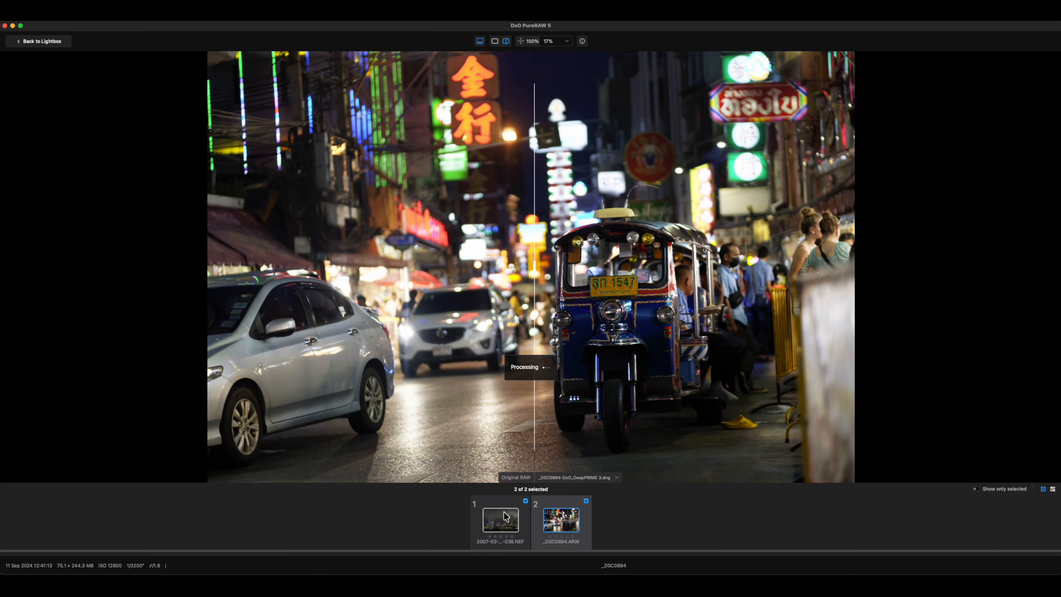
click(557, 524)
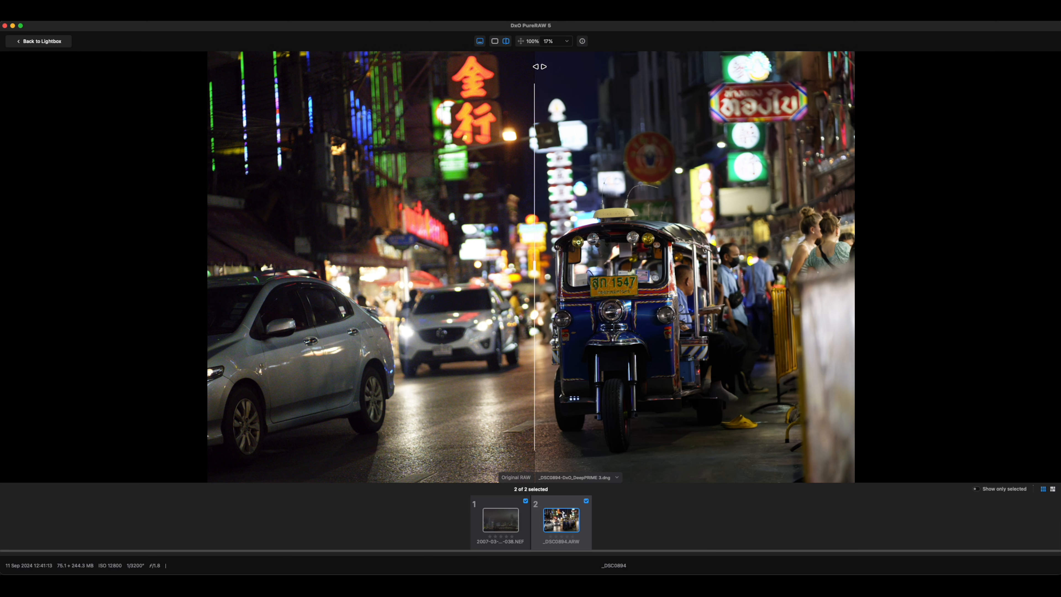
click(534, 42)
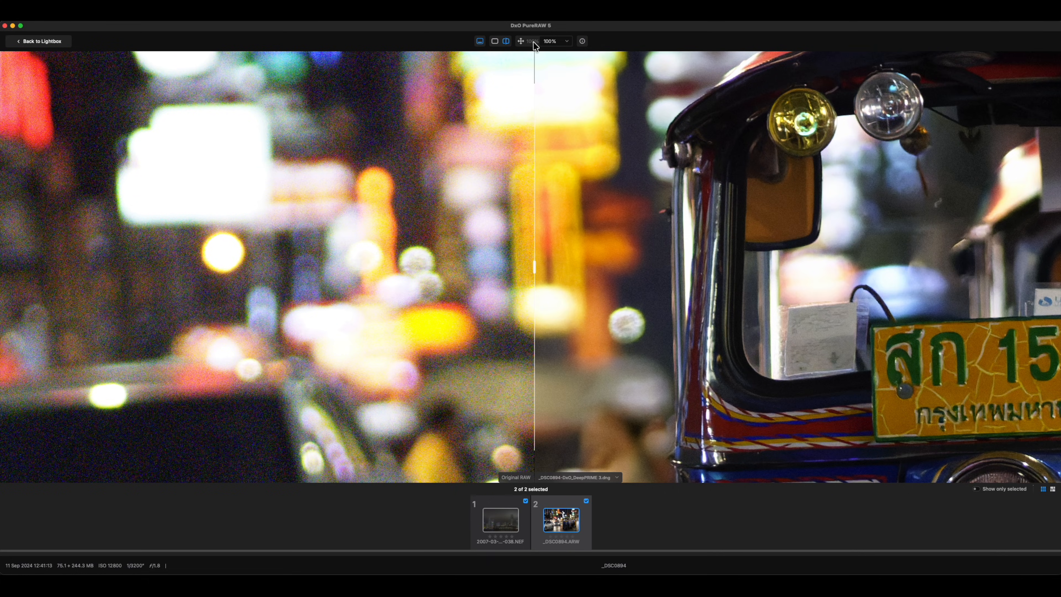
drag(534, 270, 818, 288)
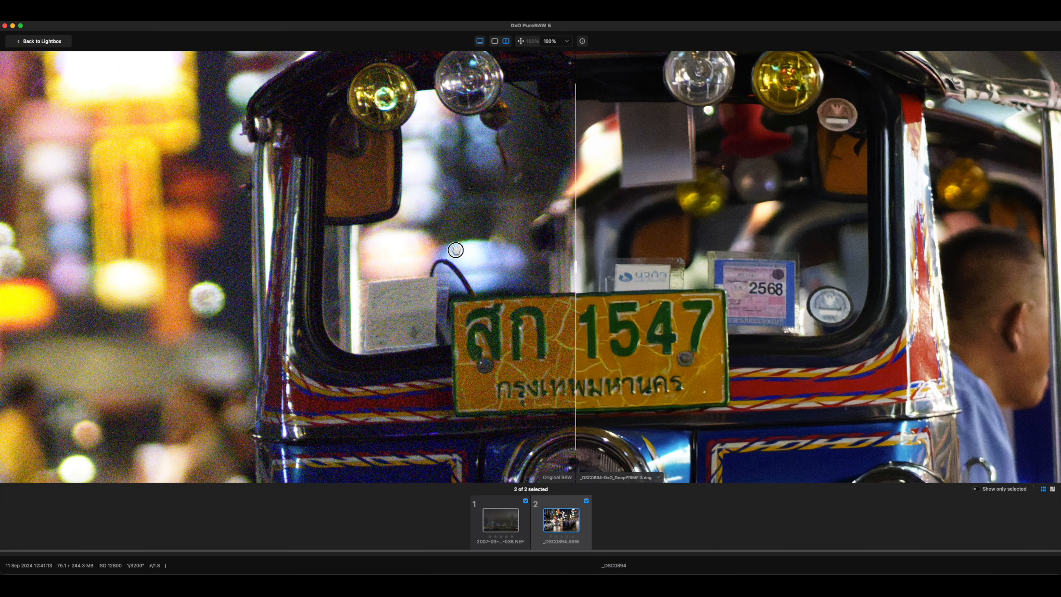
drag(455, 250, 458, 233)
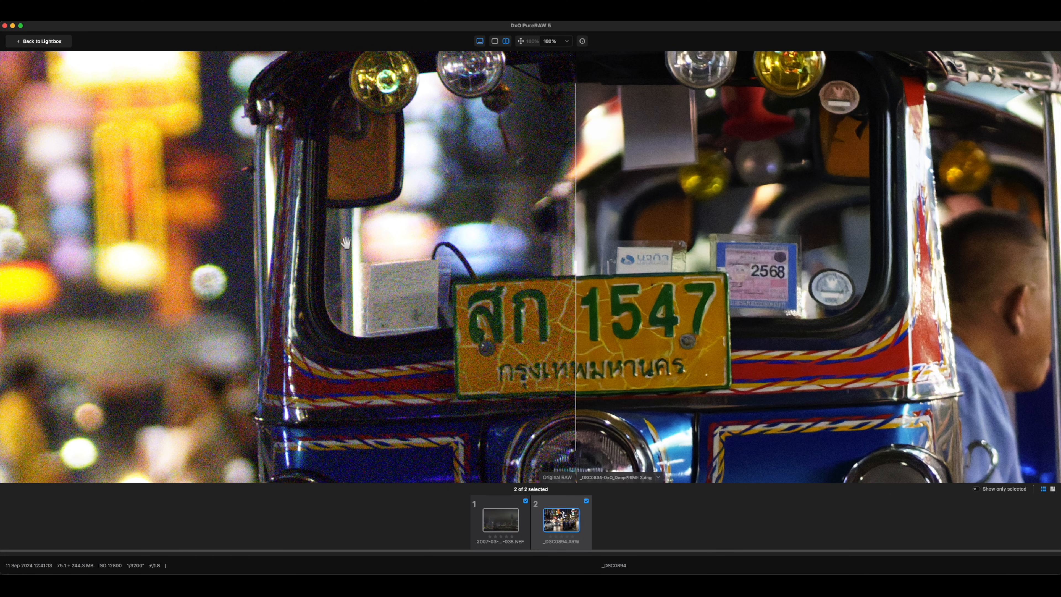
drag(594, 278, 549, 271)
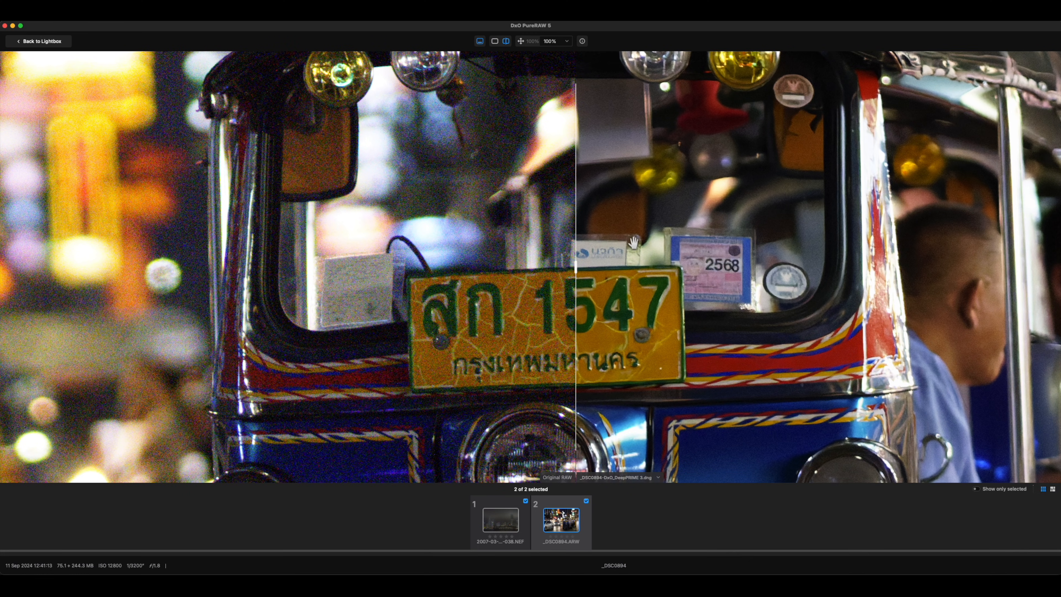
drag(576, 270, 550, 278)
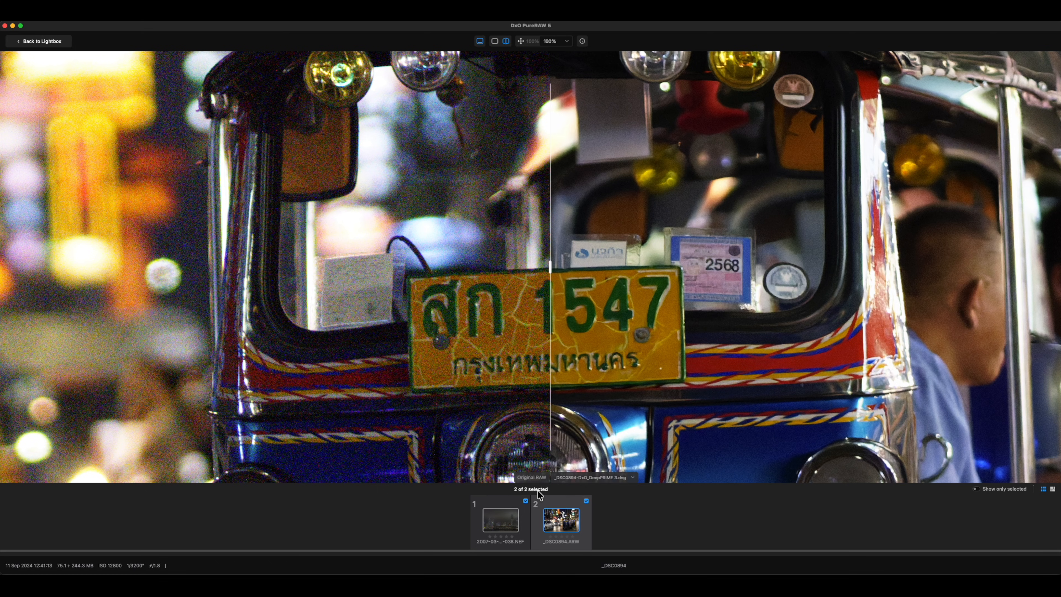
Step: Compare the original and DeepPRIME 3 versions of the Hong Kong photo at 100% across the sky, buildings and cruise ship
click(503, 516)
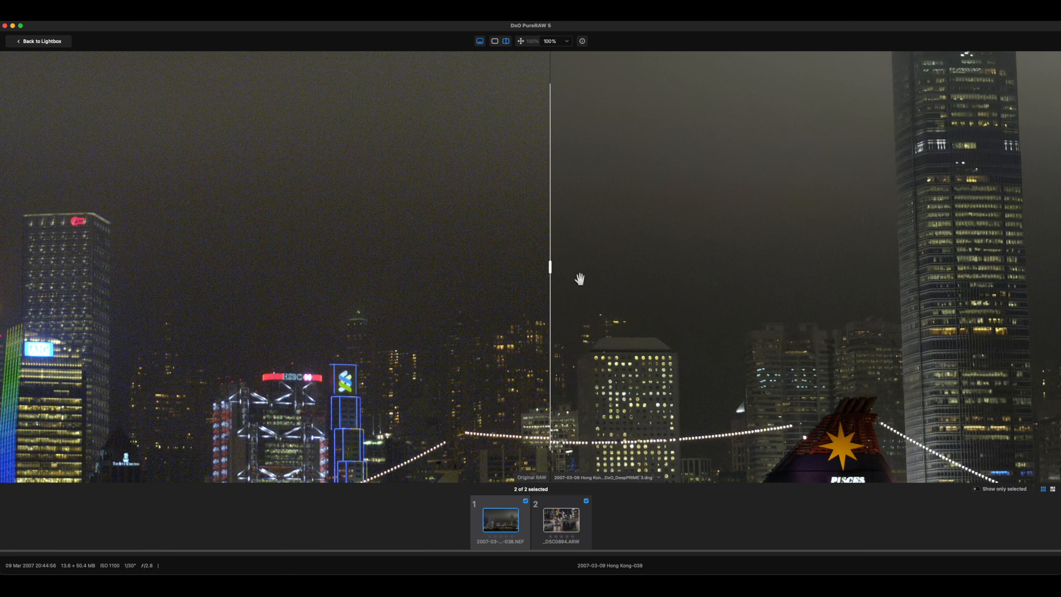
drag(599, 431, 594, 255)
mouse_move(599, 443)
mouse_down()
mouse_move(597, 400)
mouse_move(591, 439)
mouse_up()
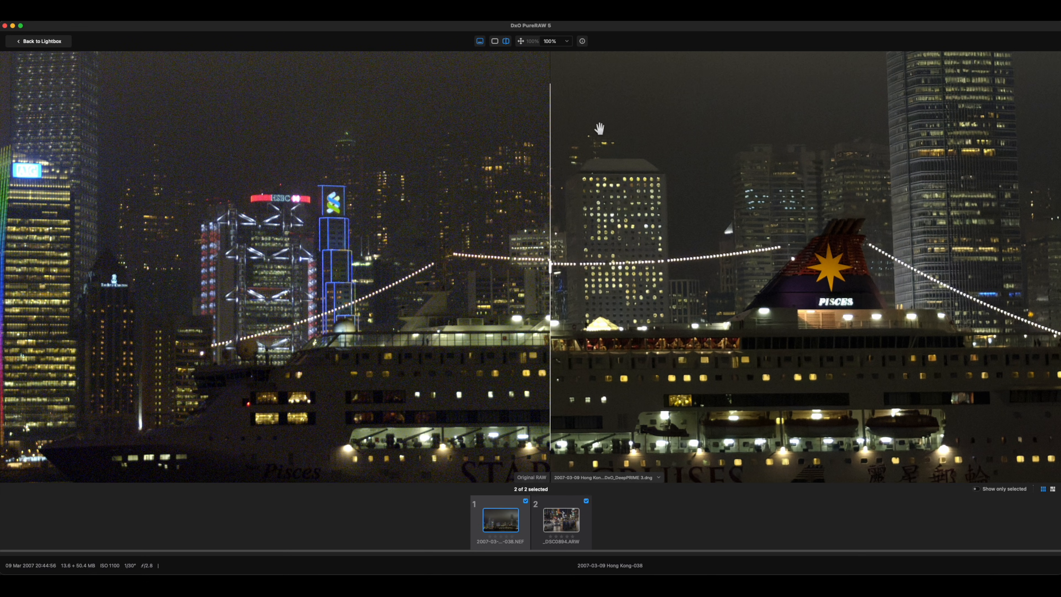
drag(551, 270, 500, 268)
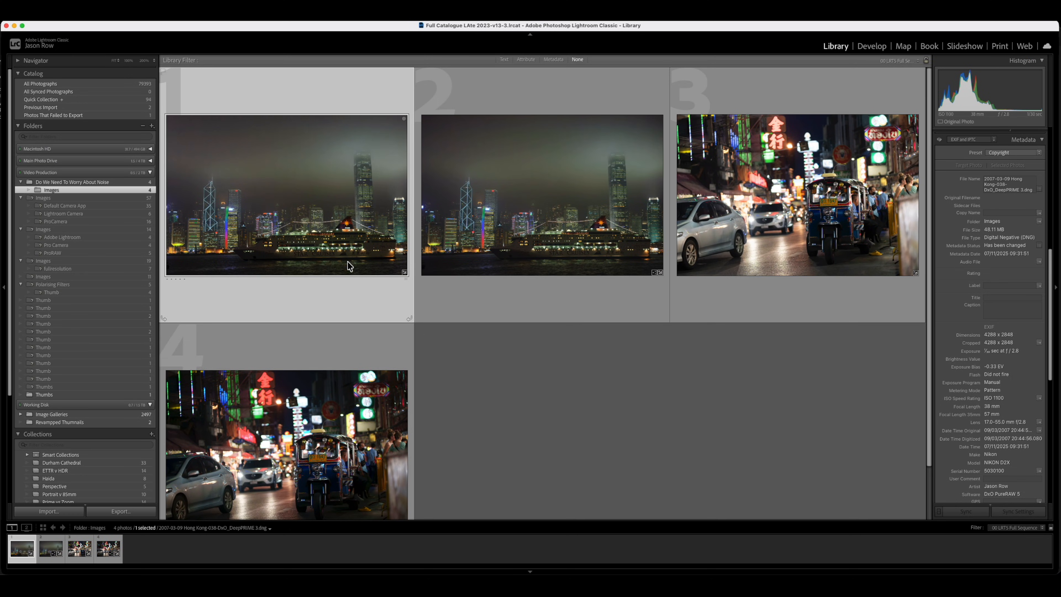
Step: In Lightroom Classic, give the DeepPRIME 3 DNG versions of the Hong Kong and tuk-tuk photos a red color label
click(322, 254)
right_click(304, 288)
click(304, 288)
right_click(241, 229)
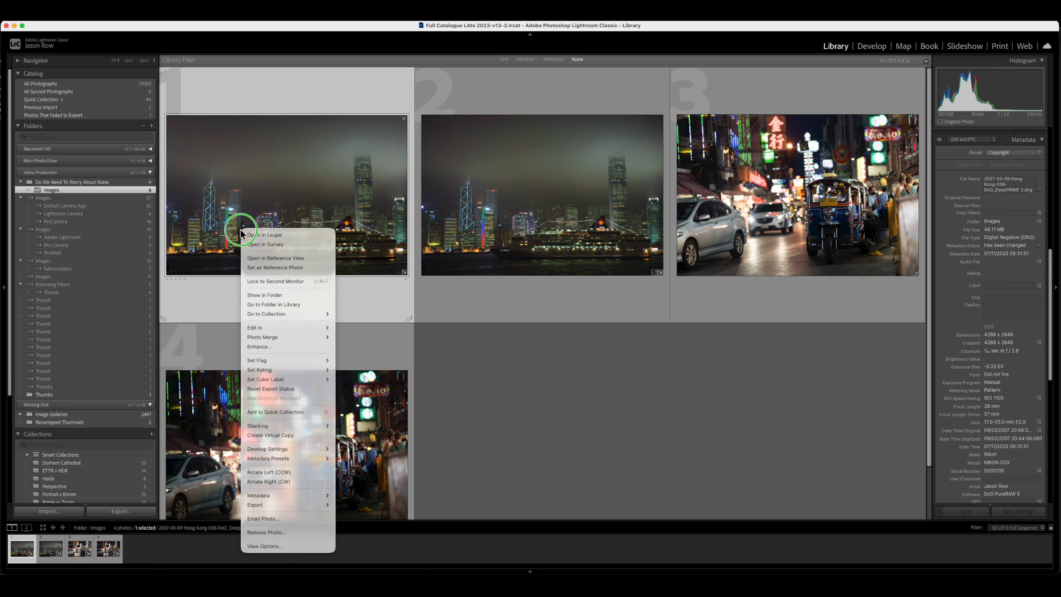
mouse_move(308, 380)
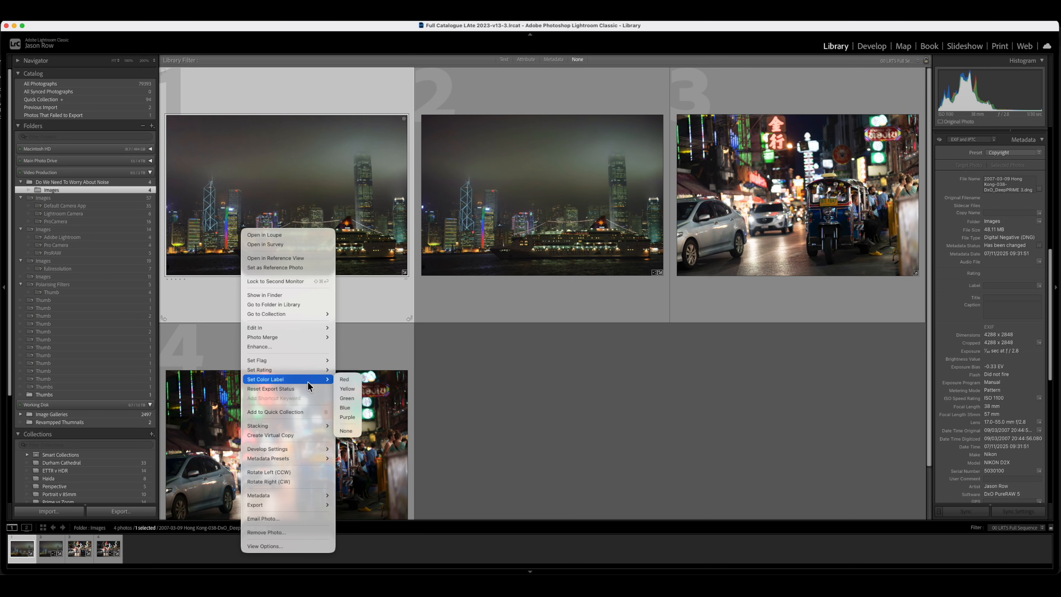
click(360, 384)
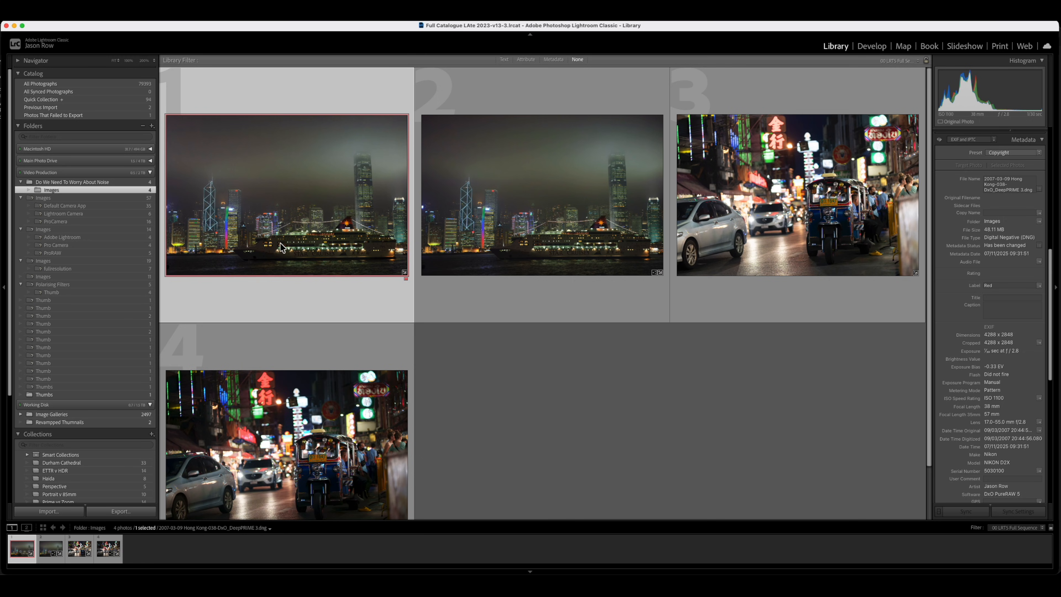
right_click(850, 221)
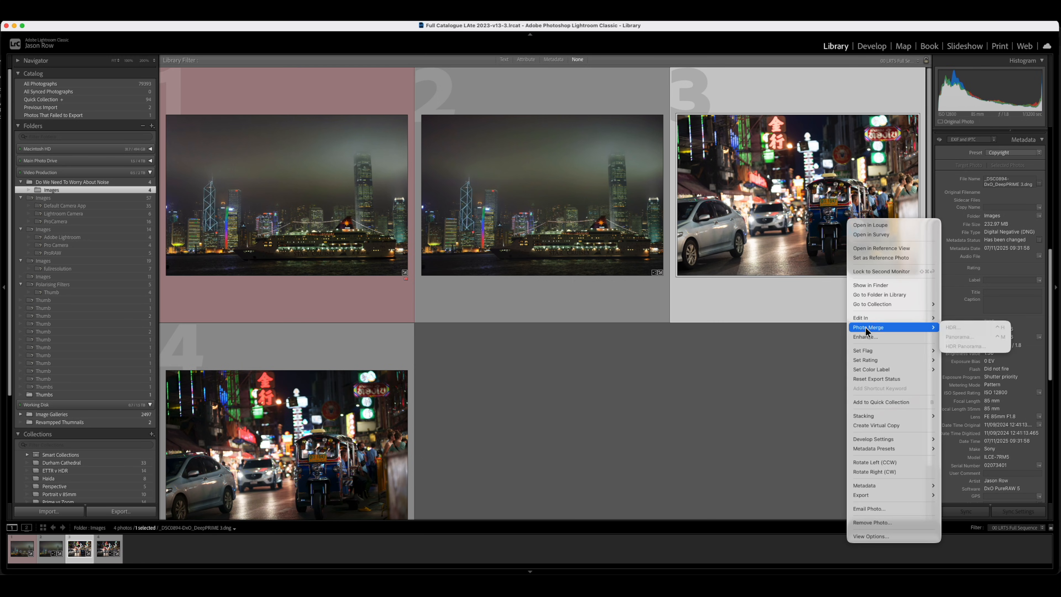
click(950, 369)
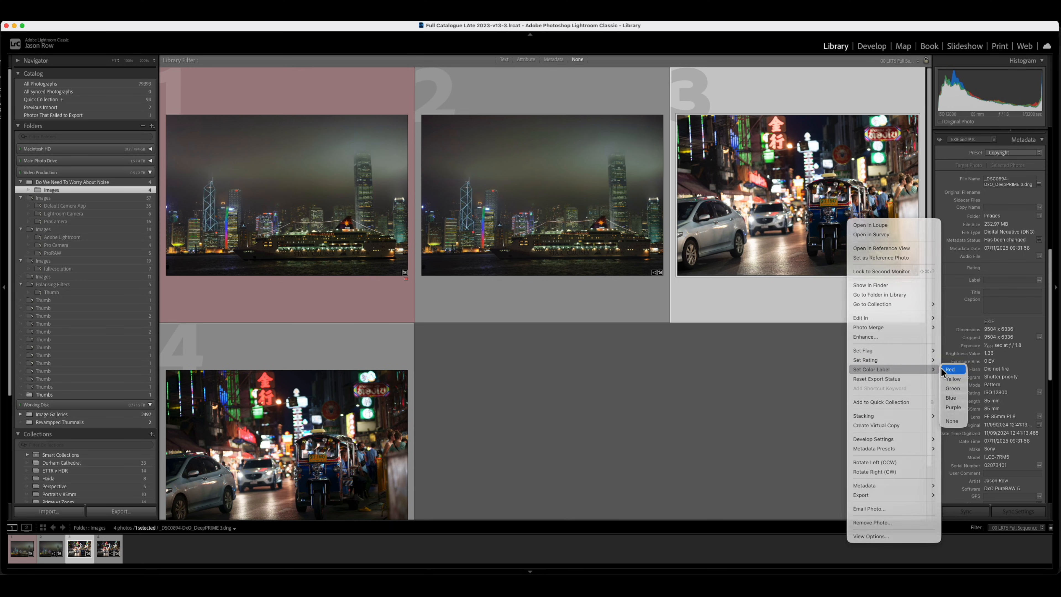
Step: Give the Hong Kong and tuk-tuk raw photos denoised in Lightroom a green color label
click(600, 241)
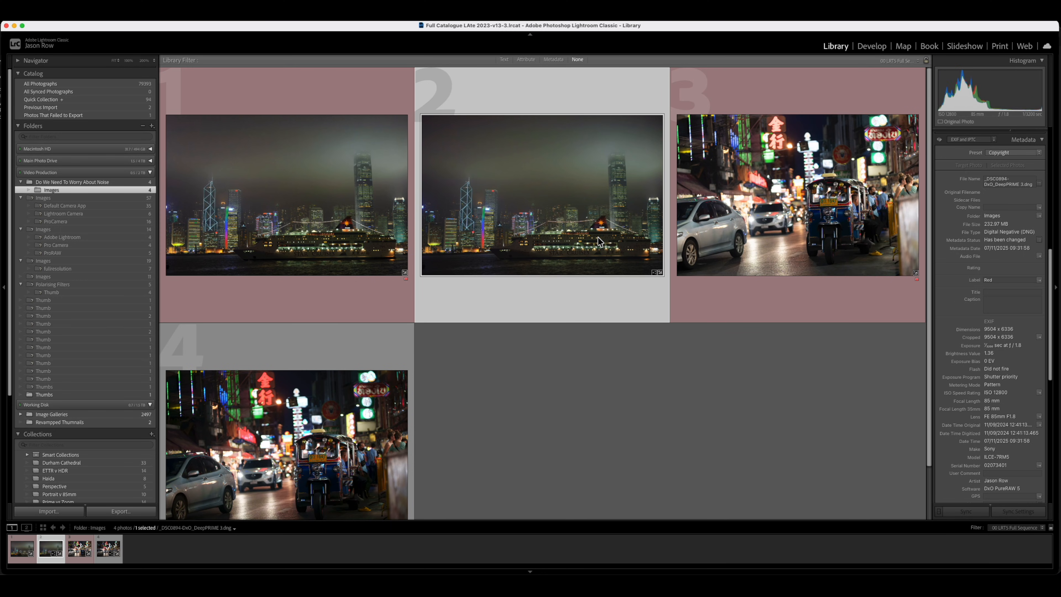
right_click(343, 438)
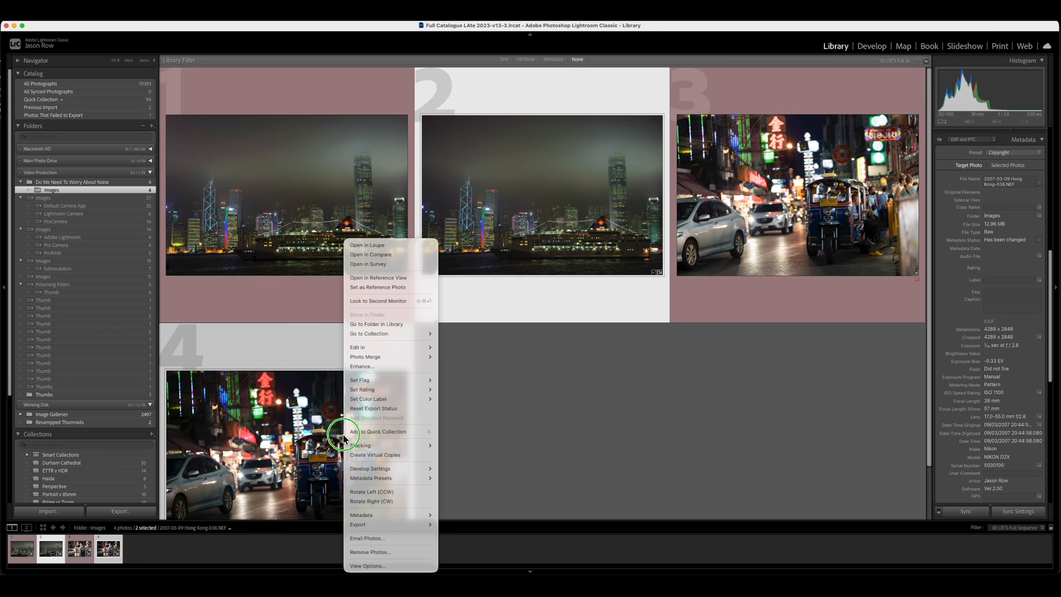
mouse_move(391, 399)
click(448, 417)
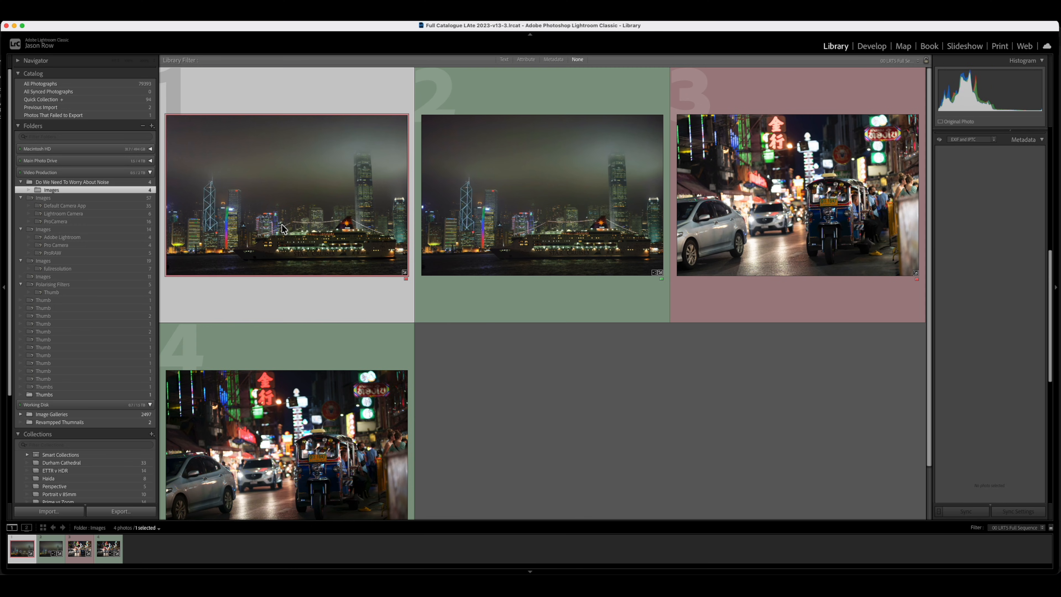
Step: Show the red- and green-labelled Hong Kong photos side by side in Compare view, with both fitted to their frames
super+click(532, 221)
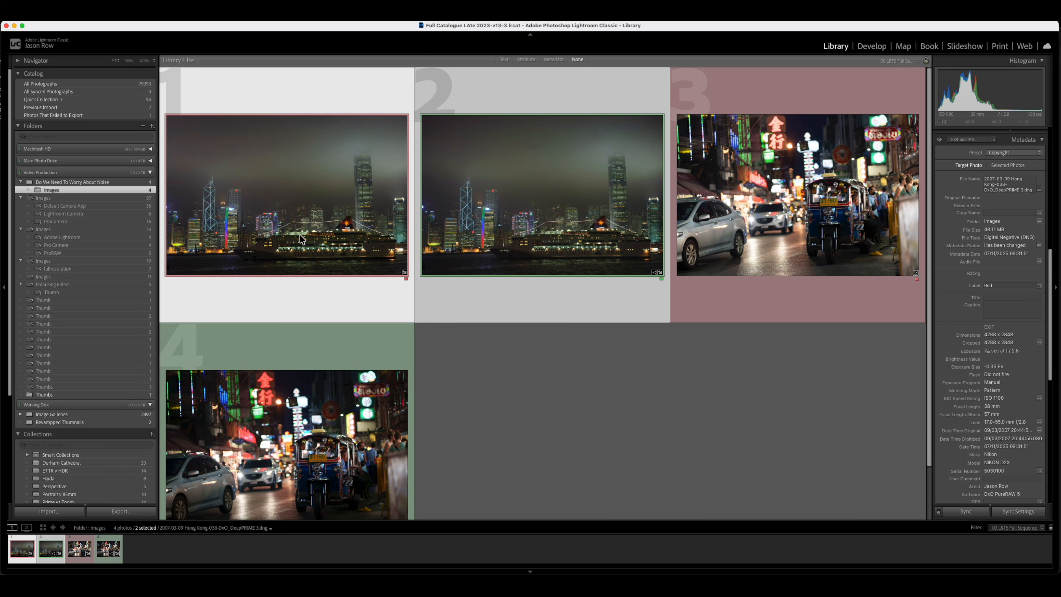
key(c)
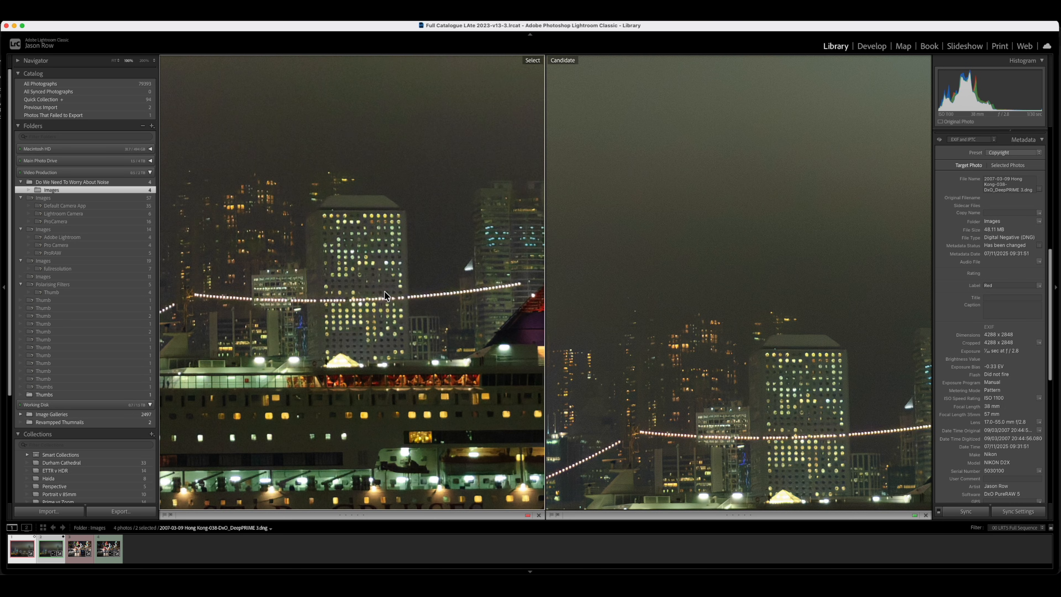
click(360, 351)
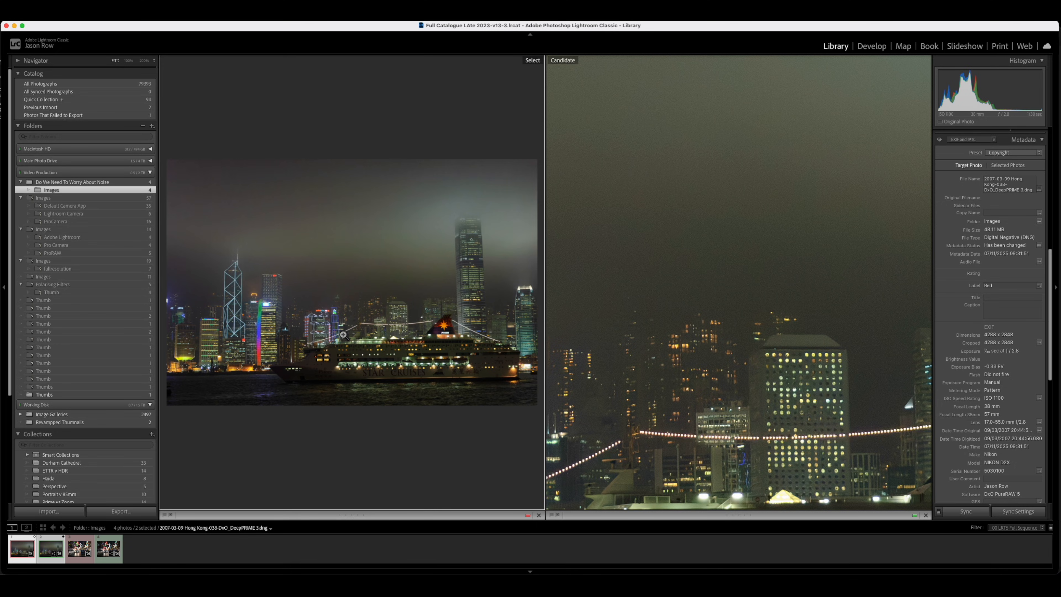
click(603, 327)
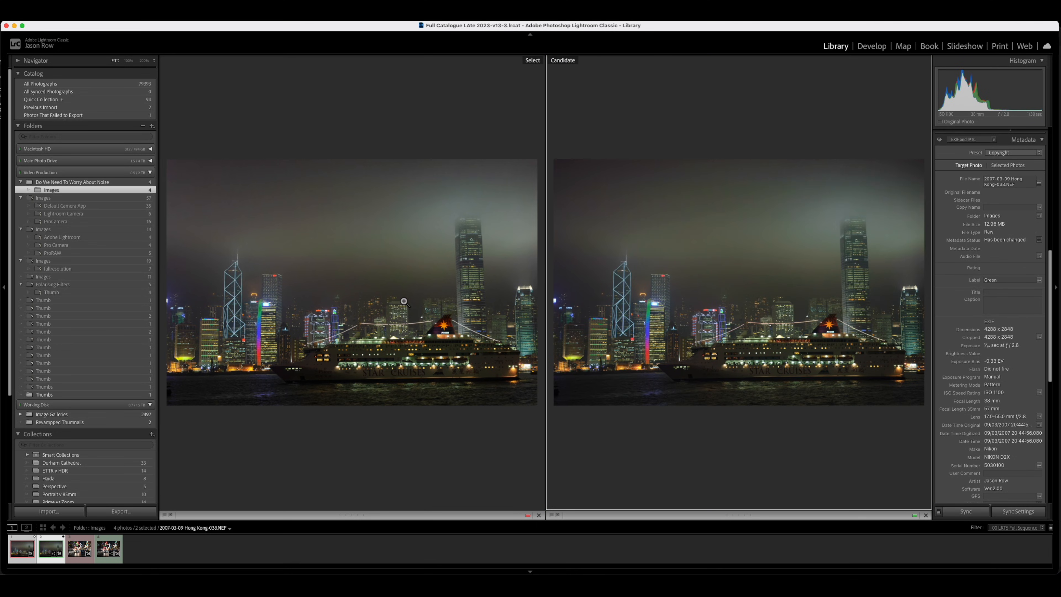
Step: Enlarge both Hong Kong versions to 100% and align them on the tall tower and the ship's funnel to compare noise
click(455, 281)
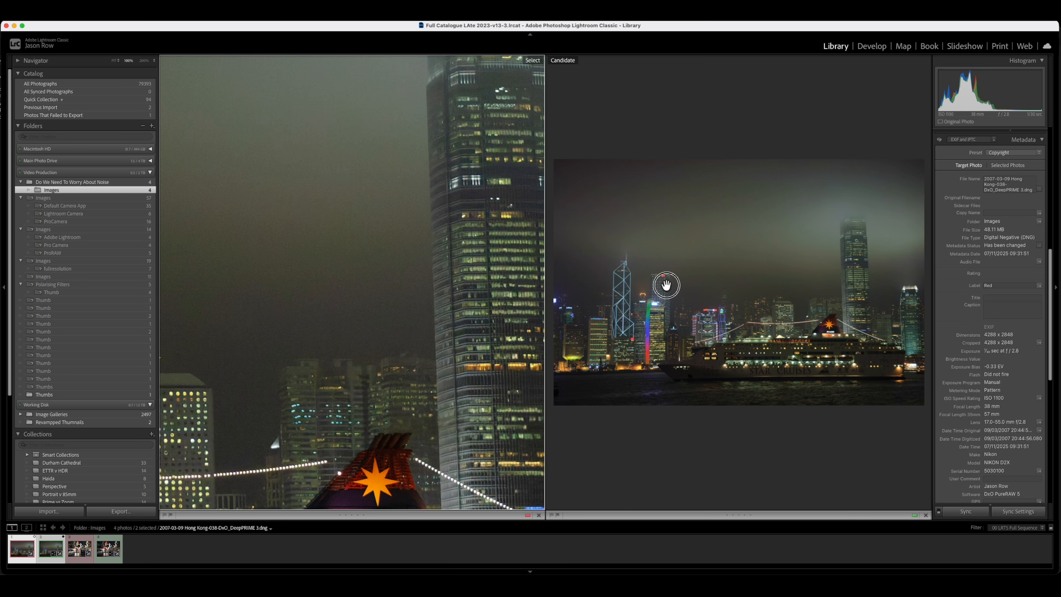
click(666, 285)
drag(618, 317, 657, 282)
drag(665, 351, 415, 287)
mouse_move(783, 284)
mouse_down()
mouse_move(757, 301)
mouse_move(789, 294)
mouse_move(526, 331)
mouse_move(694, 361)
mouse_up()
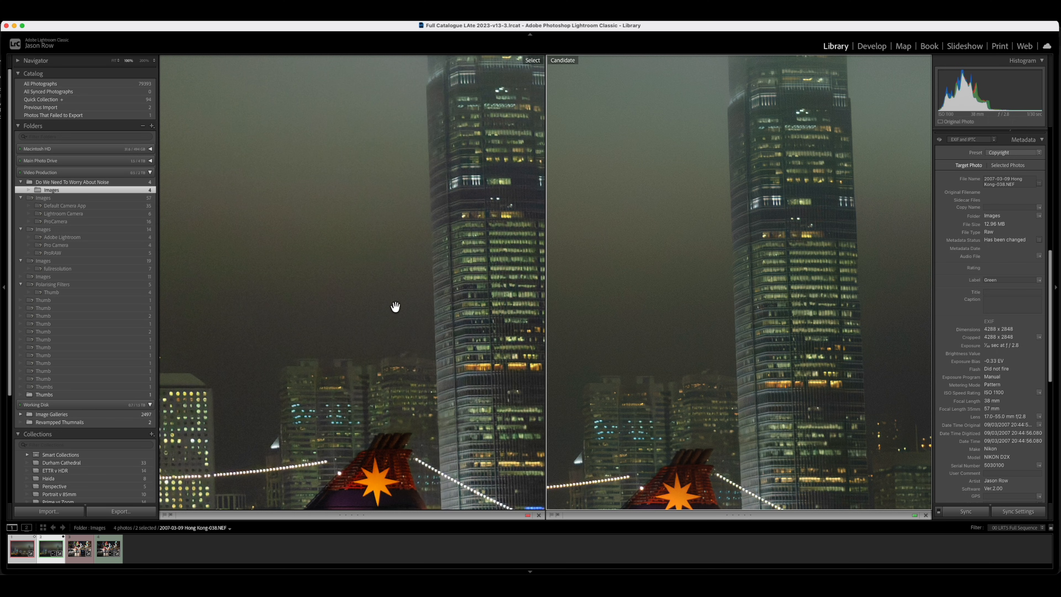
drag(492, 366, 481, 278)
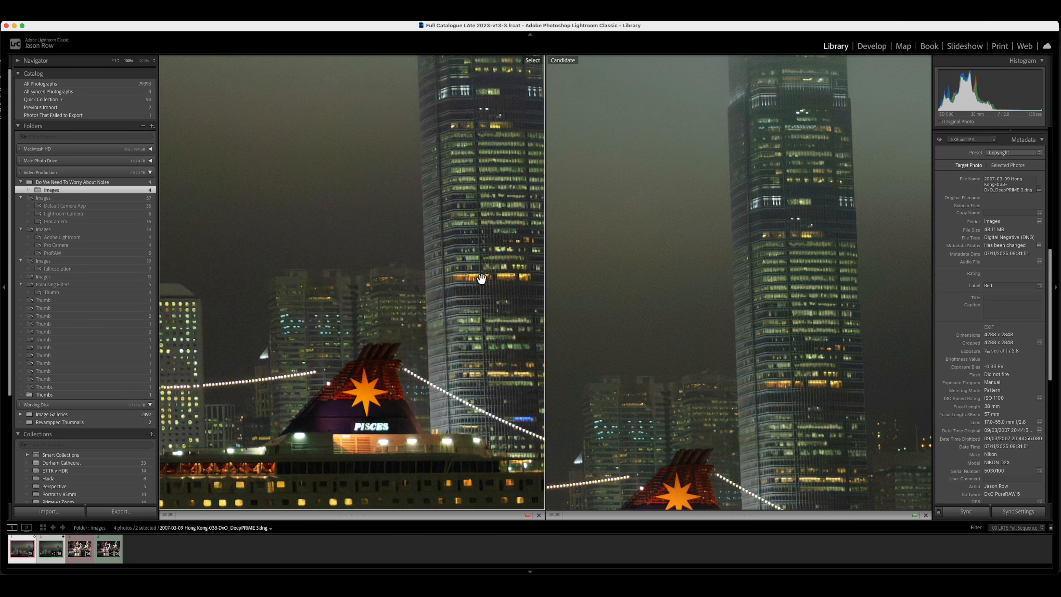
drag(742, 397, 715, 315)
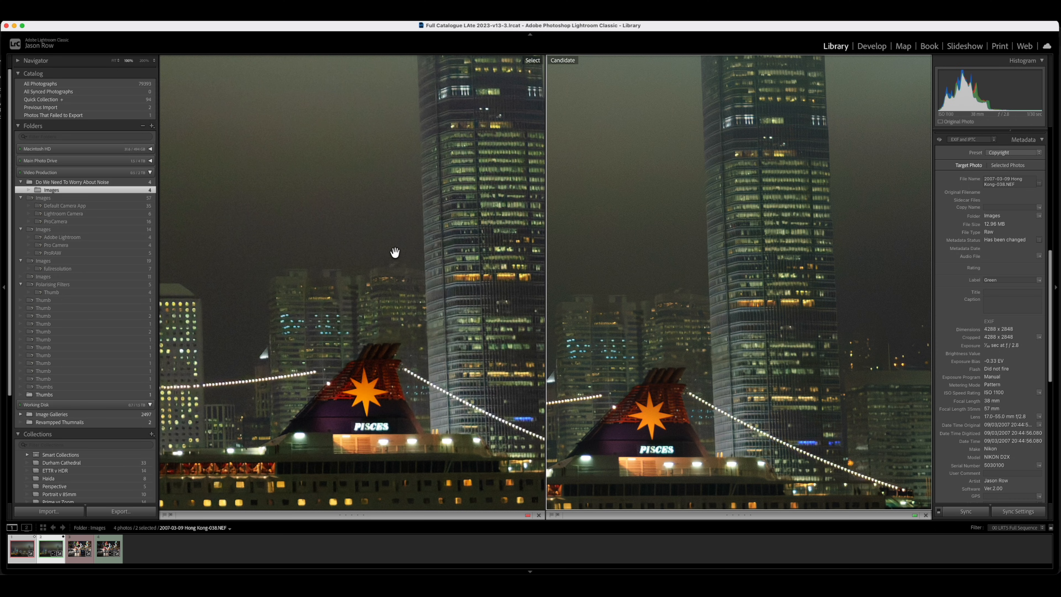
Step: Compare both Hong Kong versions at 200% around the tower and sky, and return both to the fitted view
click(143, 61)
click(330, 223)
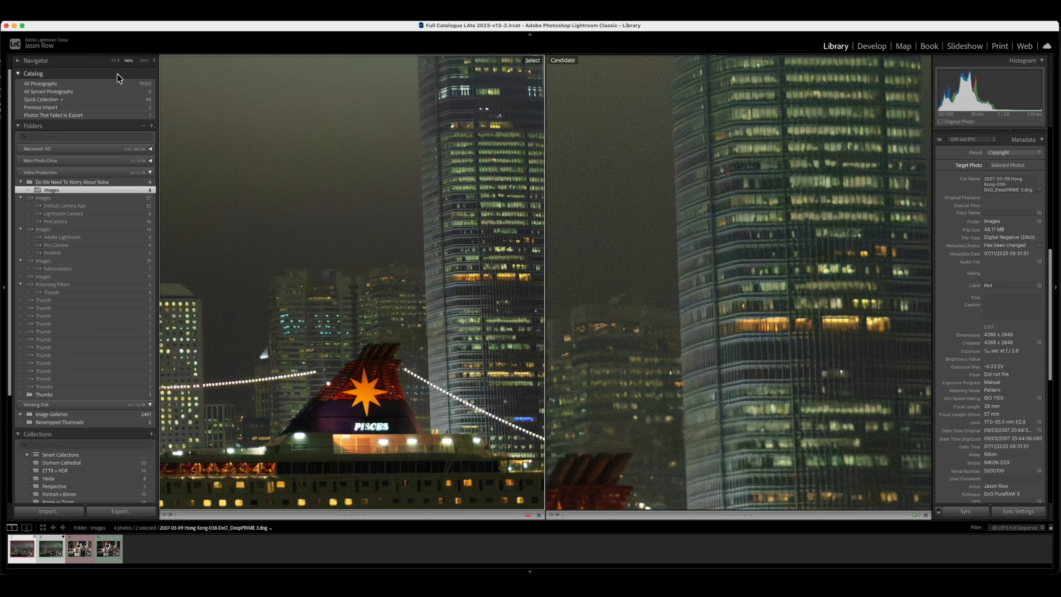
click(144, 60)
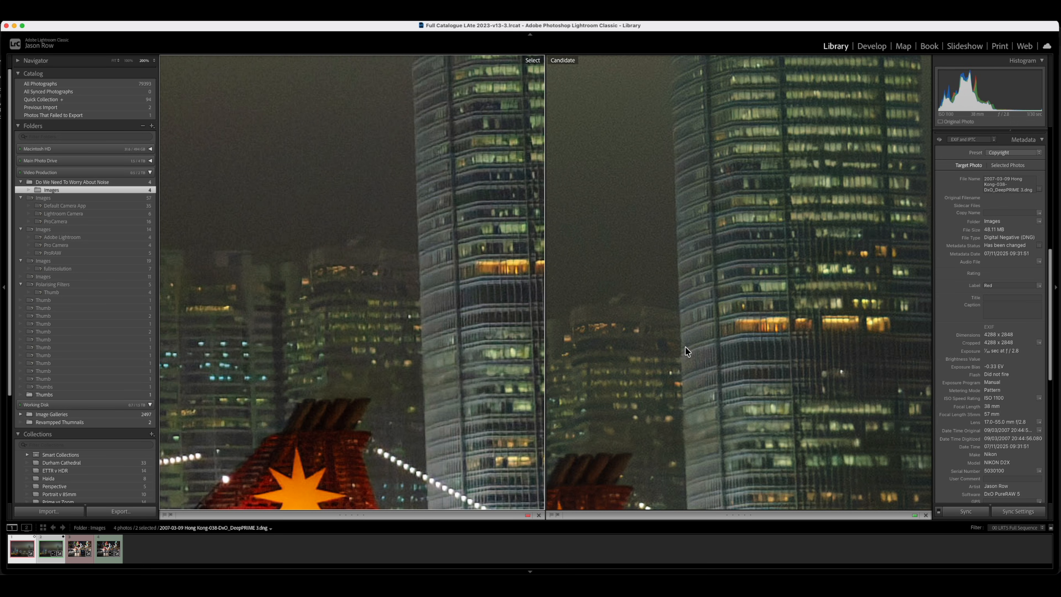
drag(687, 351, 685, 307)
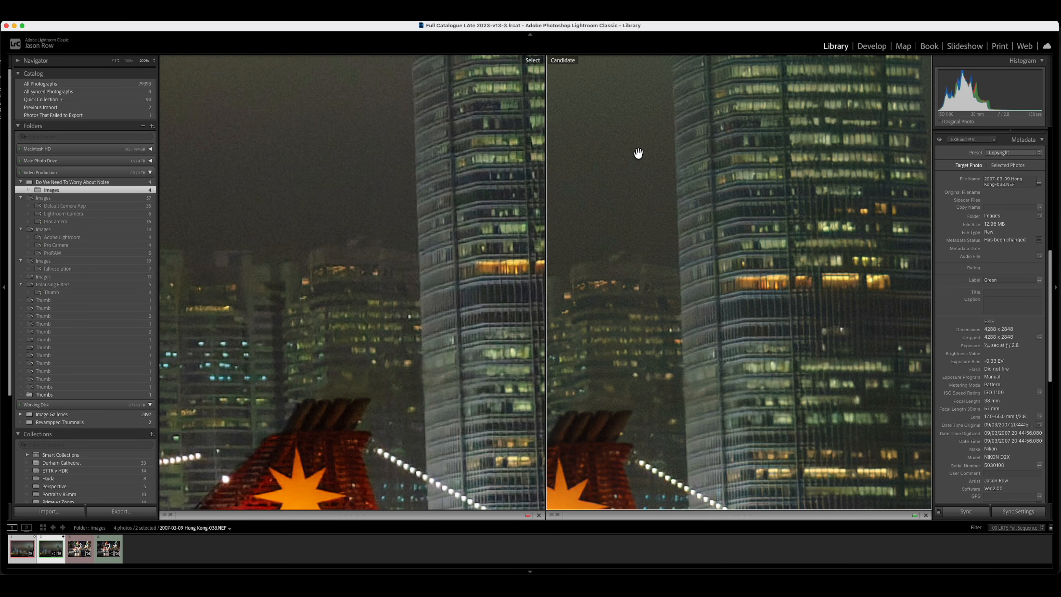
click(401, 203)
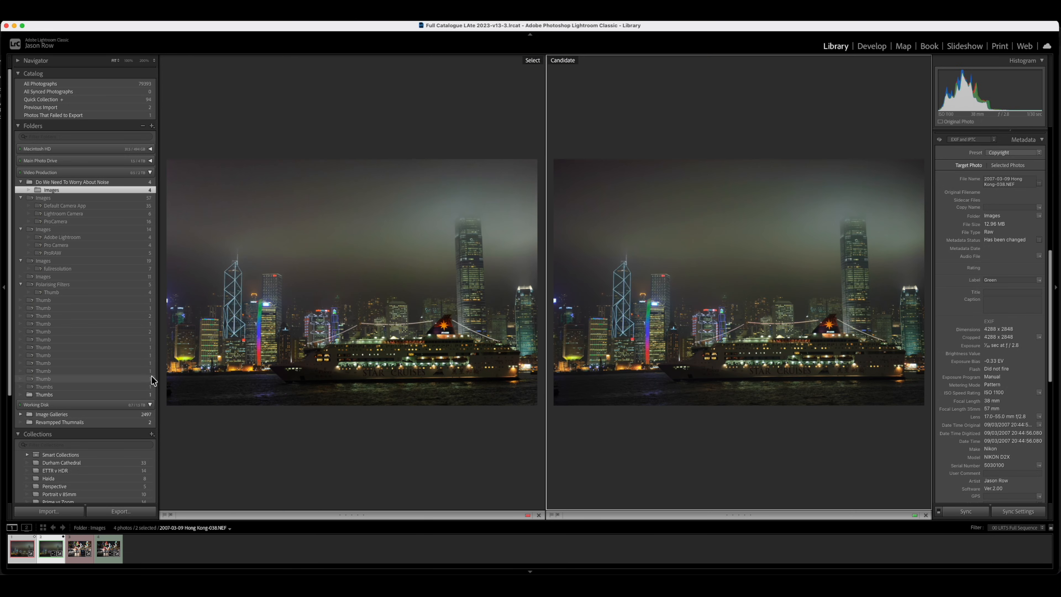
Step: Replace the Hong Kong pair in Compare view with the red- and green-labelled tuk-tuk photos
click(79, 549)
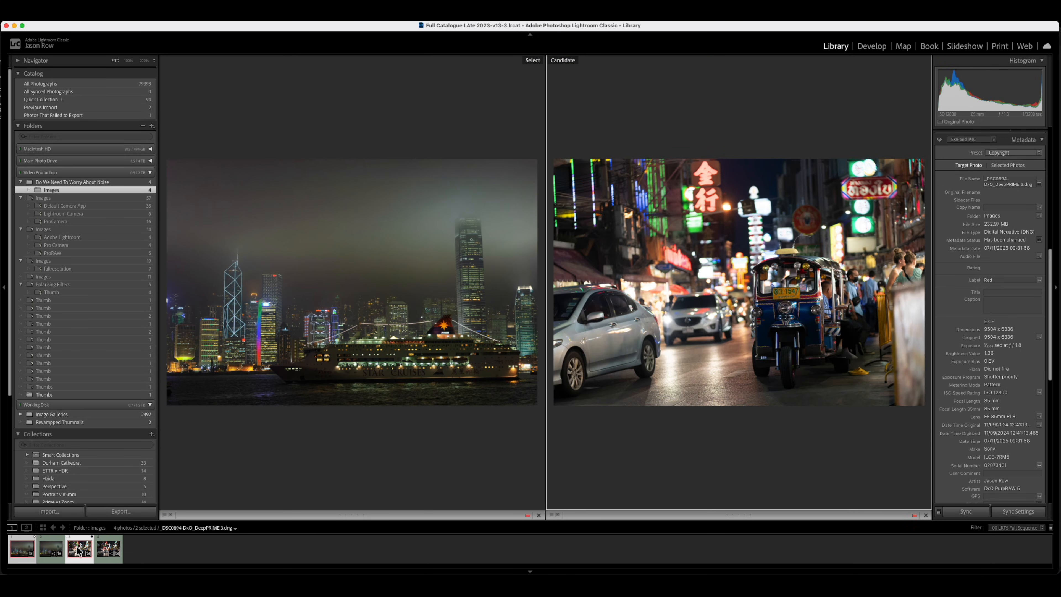
super+click(108, 548)
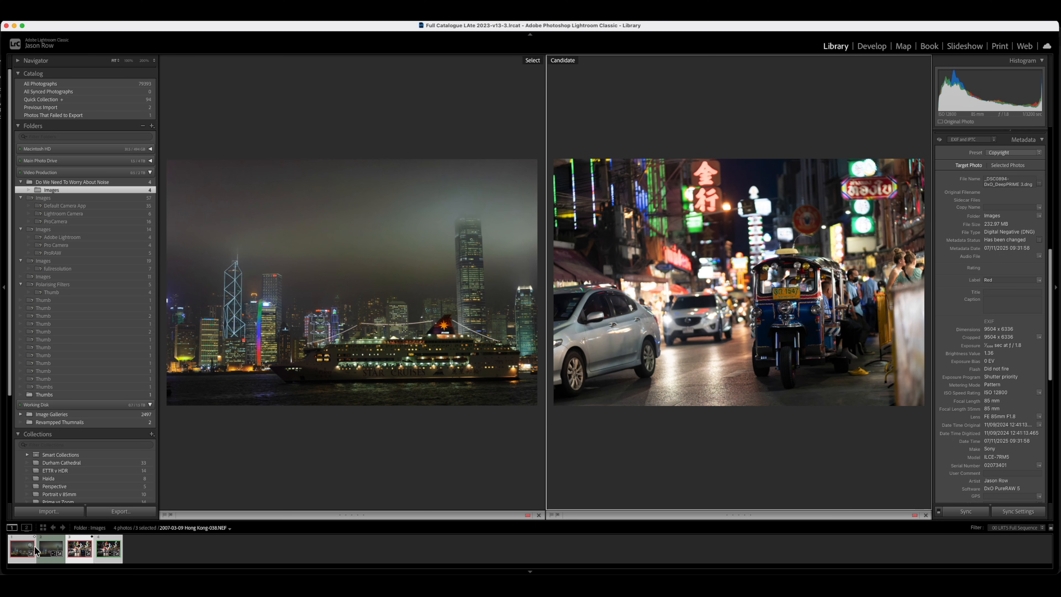
super+click(24, 549)
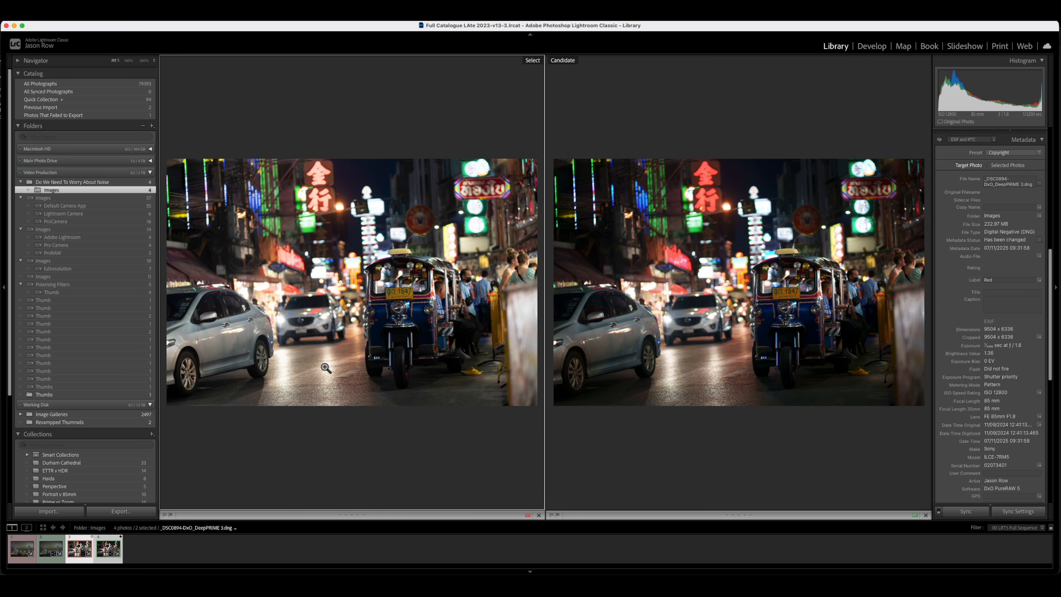
Step: Enlarge both tuk-tuk versions to 100% and align them on the yellow number plate and windscreen stickers to compare noise
click(706, 322)
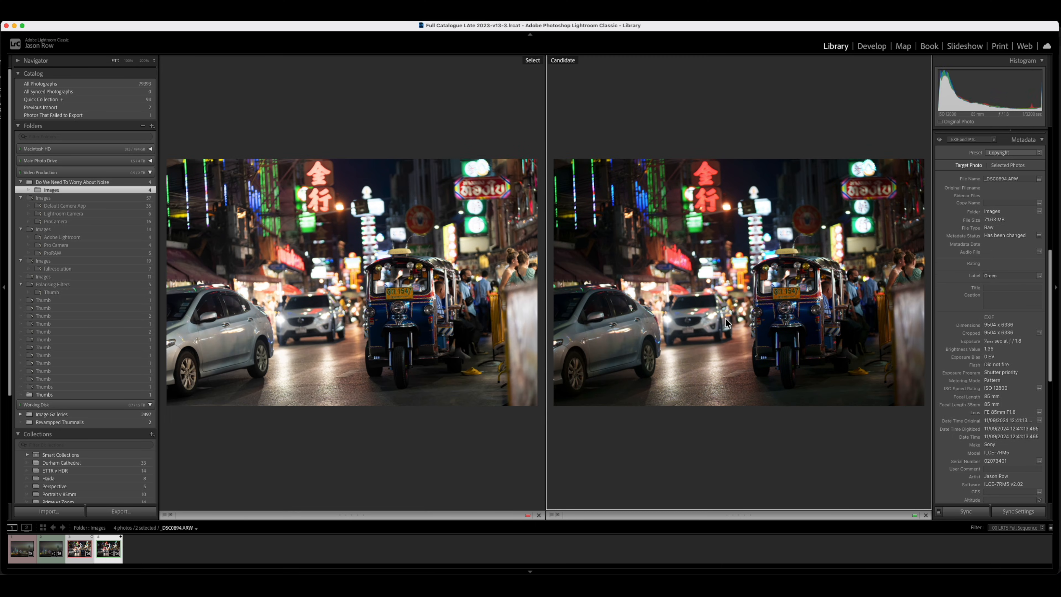
click(391, 289)
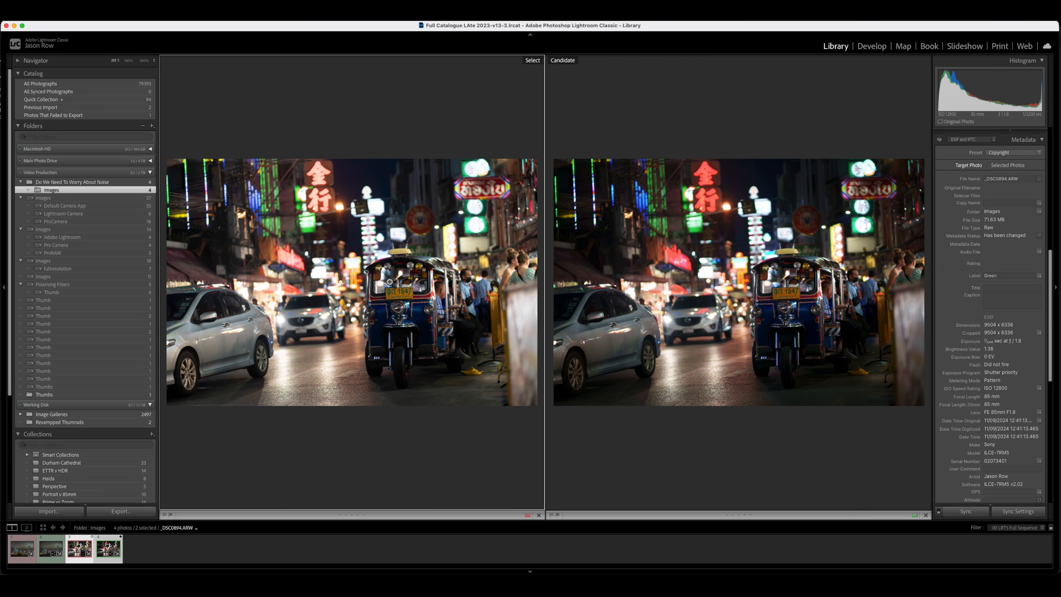
click(128, 60)
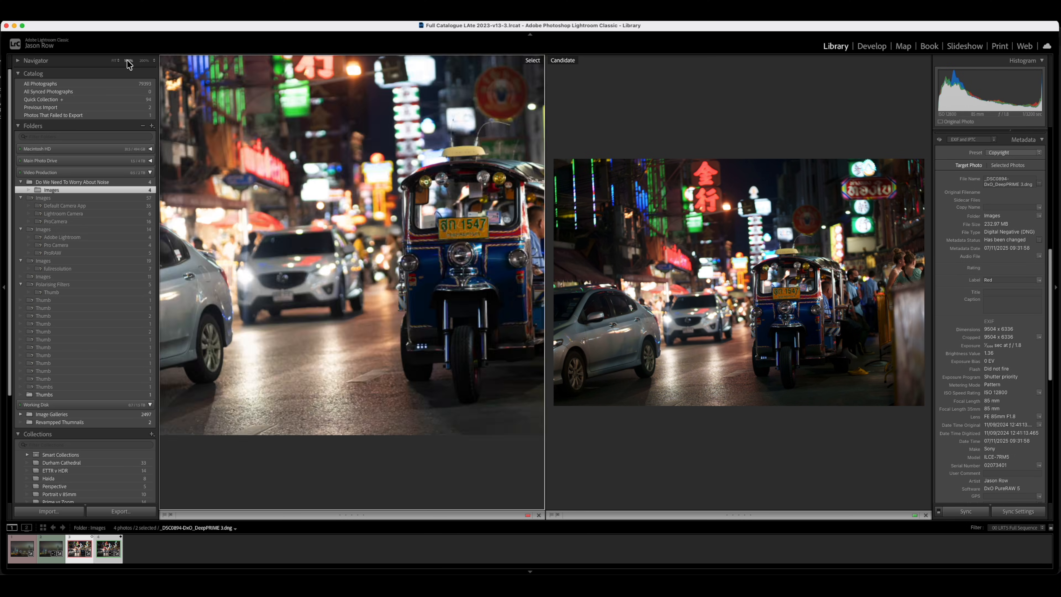
click(629, 370)
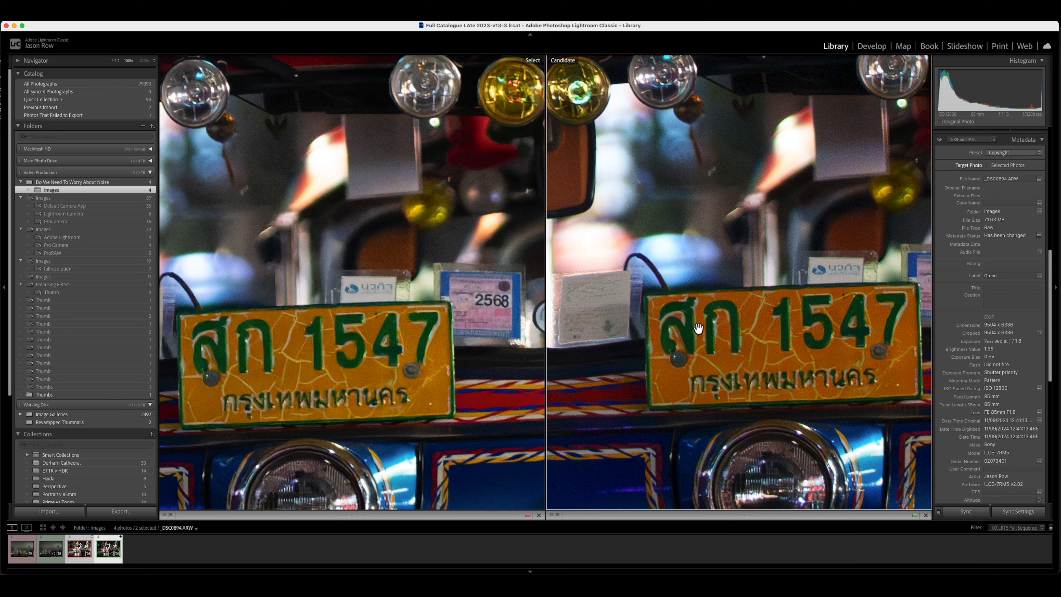
drag(723, 333, 700, 333)
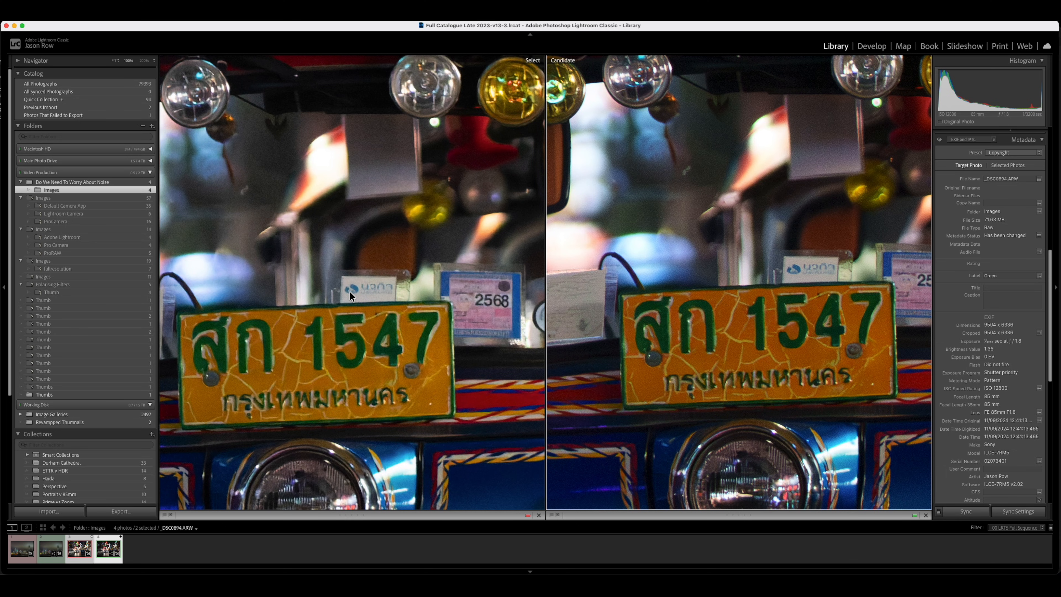
drag(750, 271, 699, 280)
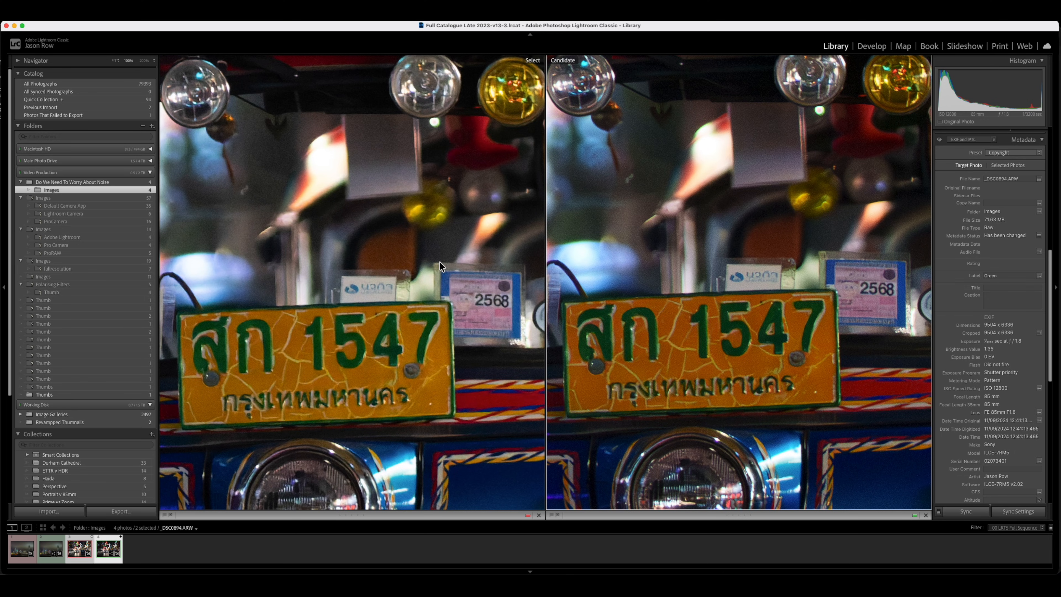
drag(404, 316, 410, 288)
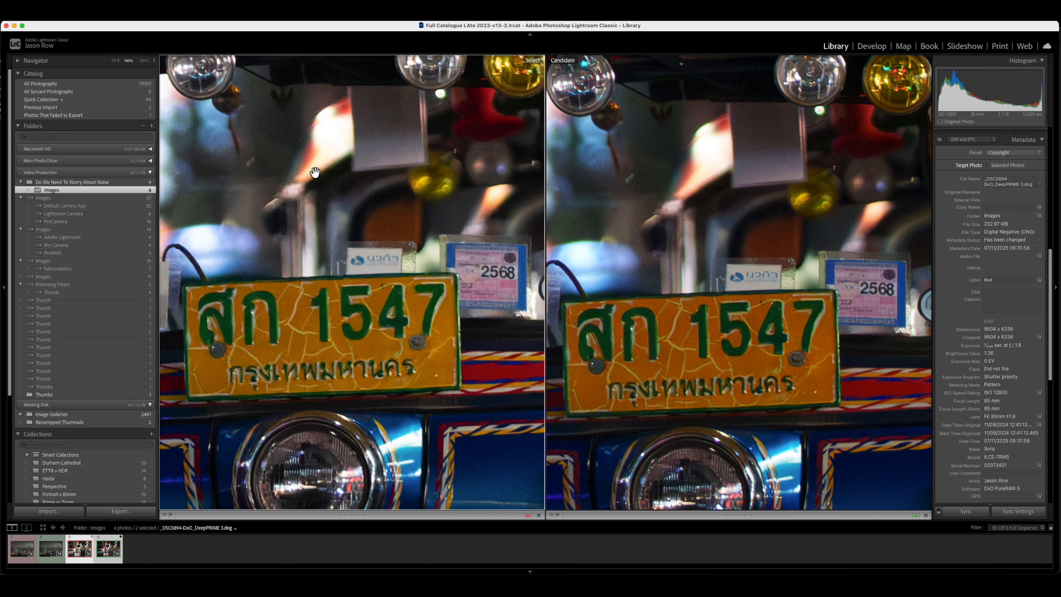
Step: Compare both tuk-tuk versions at 200% around the number plate and the sticker above it, and return both to the fitted view
click(144, 60)
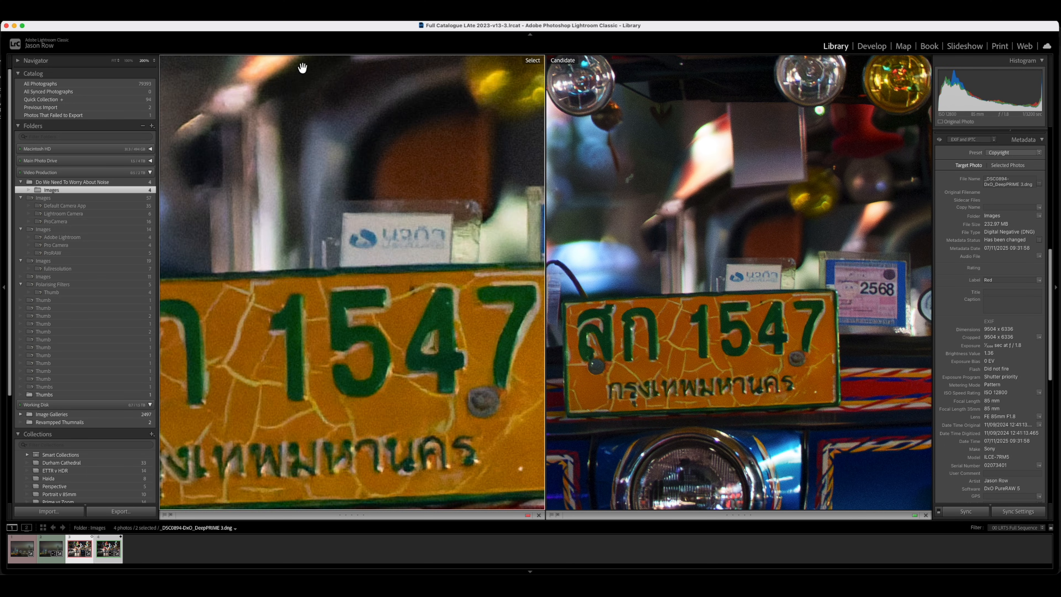
click(672, 218)
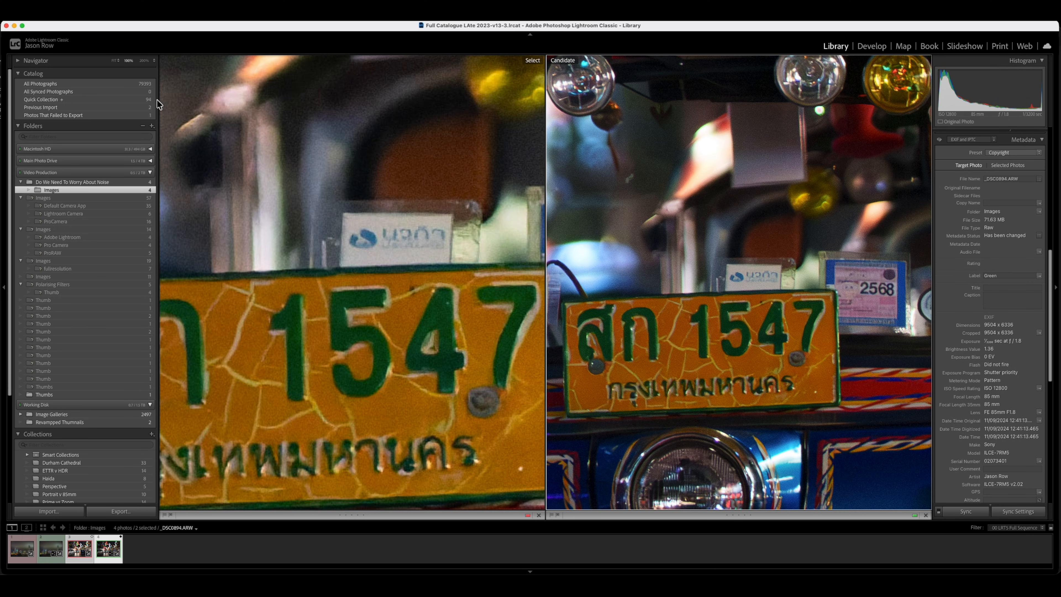
click(145, 60)
drag(689, 217, 737, 182)
drag(371, 237, 357, 260)
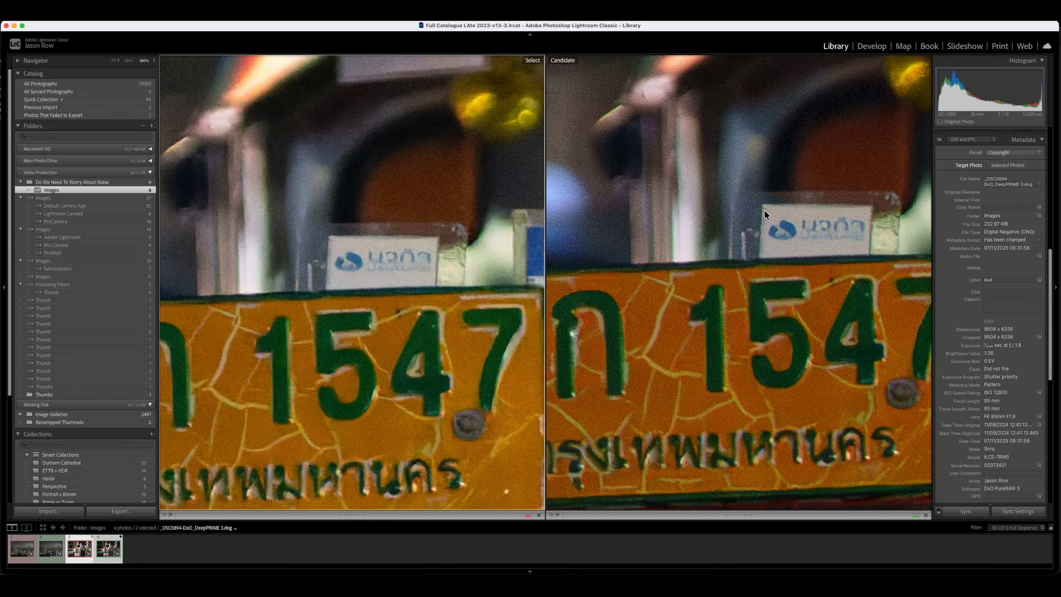
click(417, 267)
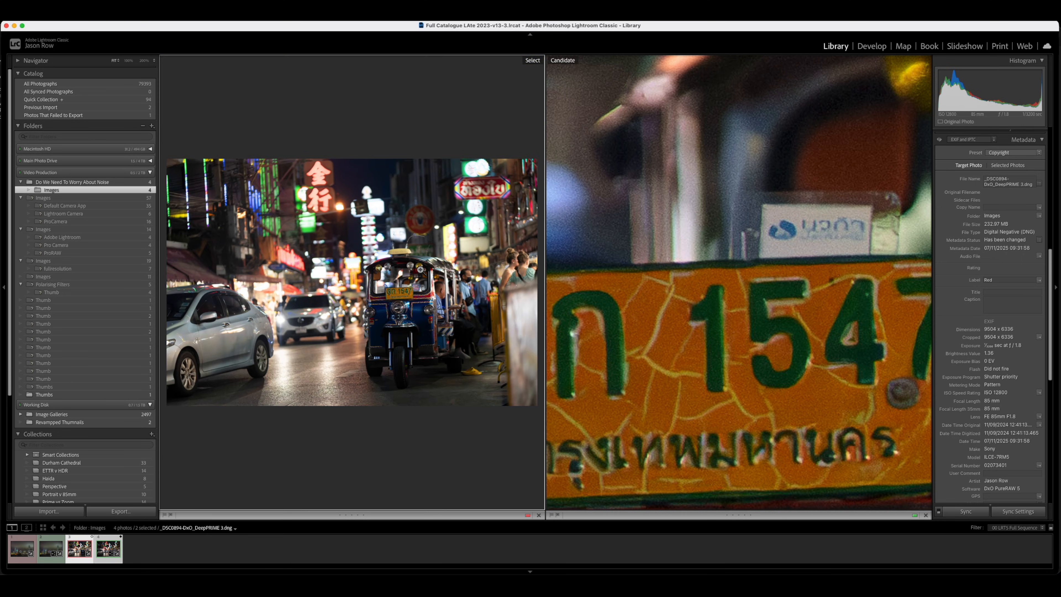
click(730, 264)
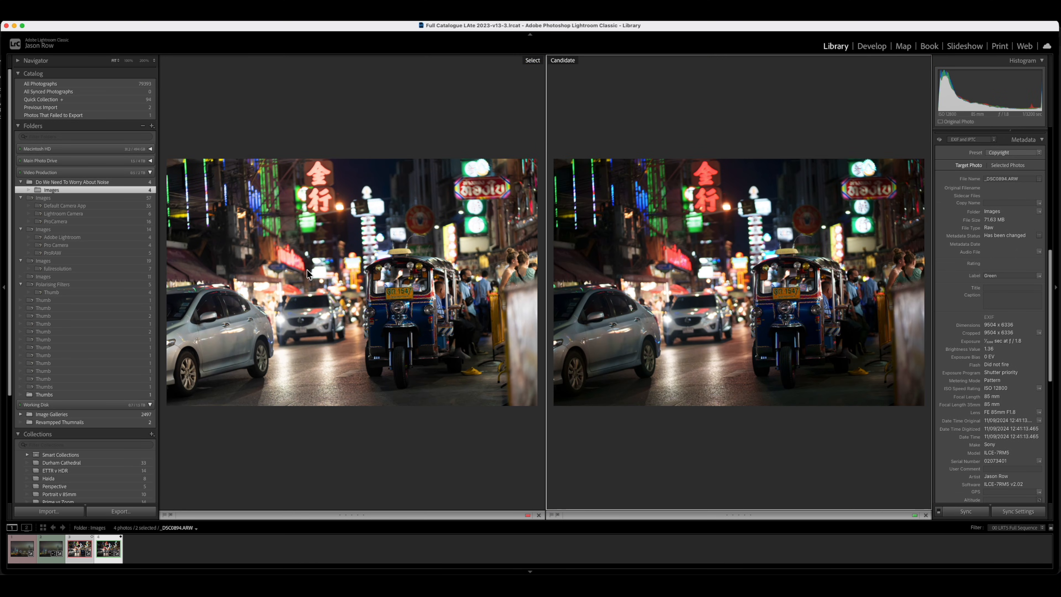